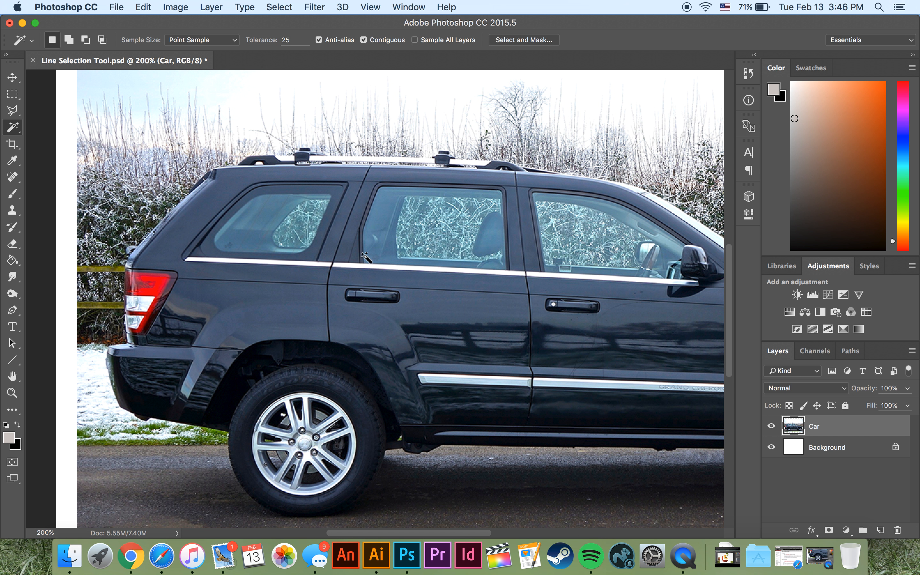
Step: Try freehand Lasso outlines around the car's roofline and rear body, and clear the selection
click(13, 112)
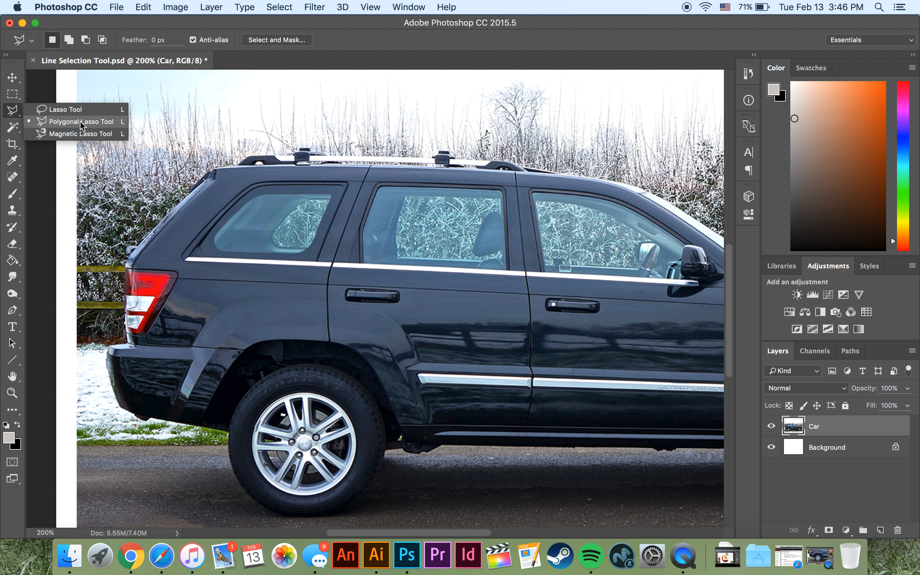
click(81, 111)
click(13, 78)
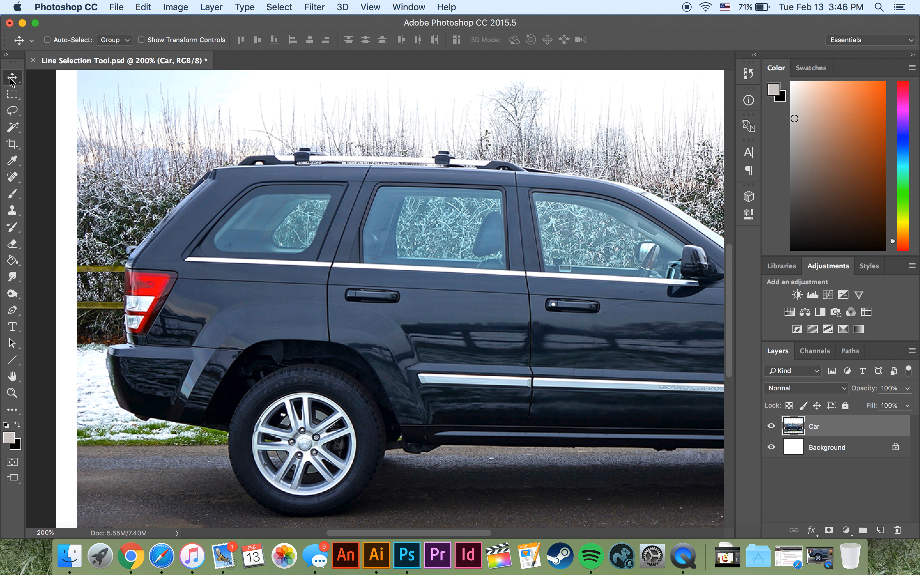
click(12, 113)
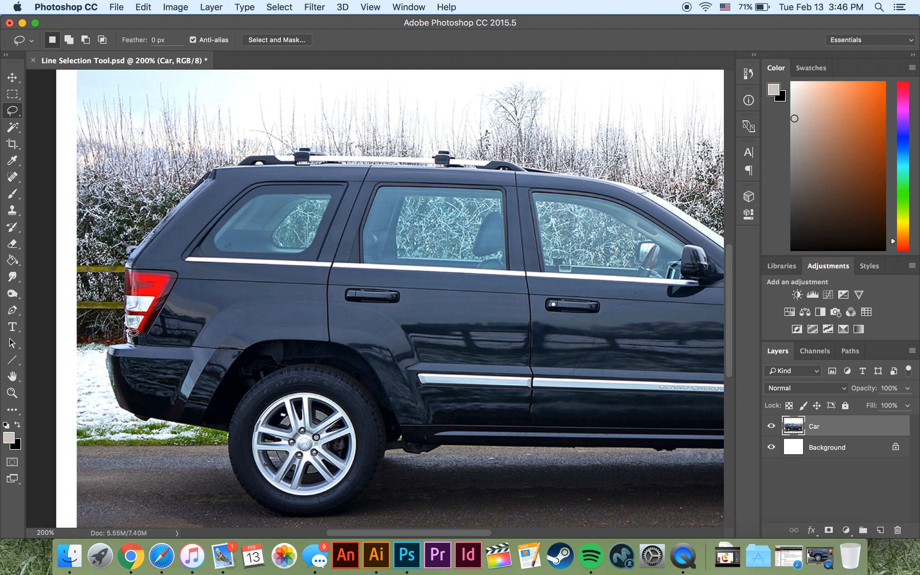
drag(206, 178, 306, 163)
drag(389, 164, 485, 167)
drag(568, 228, 330, 280)
mouse_move(108, 347)
mouse_down()
mouse_move(122, 406)
mouse_move(142, 415)
mouse_move(269, 298)
mouse_up()
key(super+d)
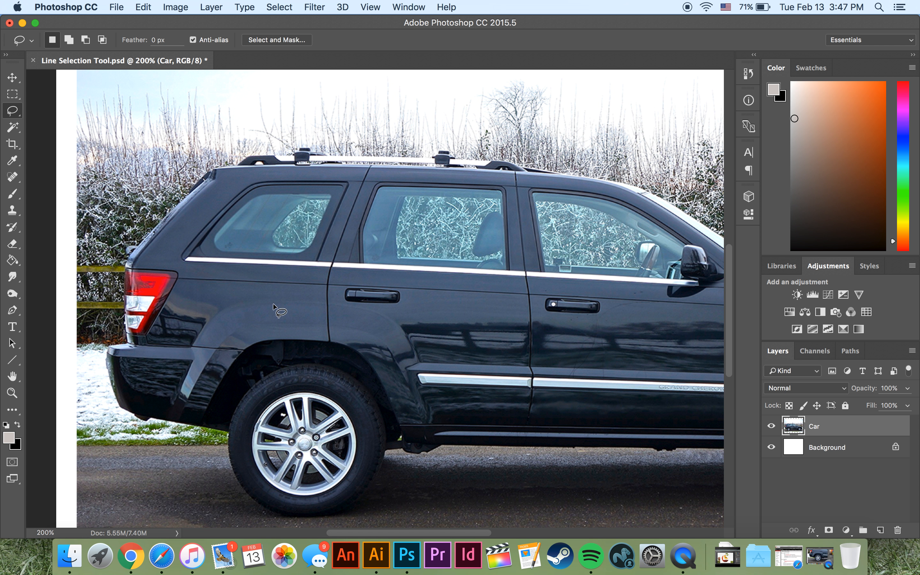
Step: Draw a rectangular marquee selection over the car's rear side window and the body panel below it
right_click(14, 114)
click(12, 128)
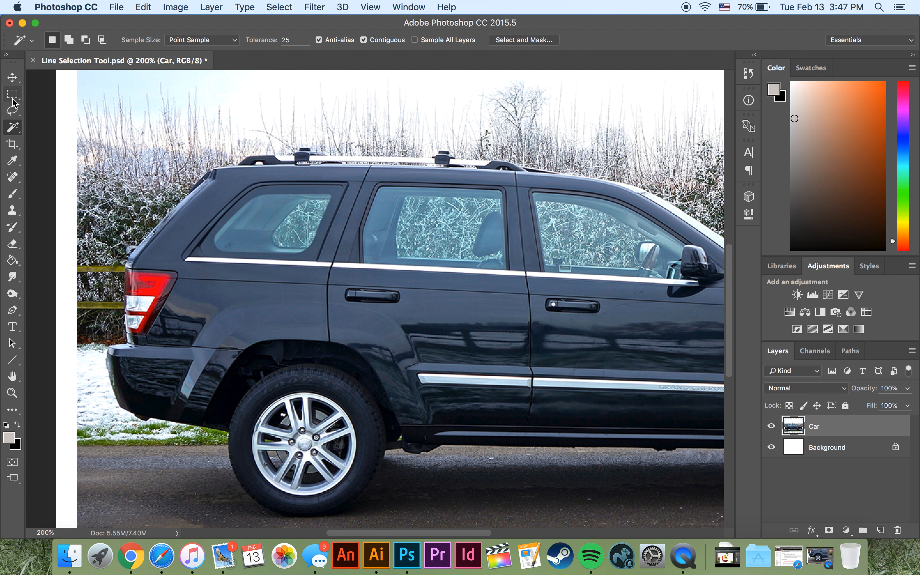
click(12, 111)
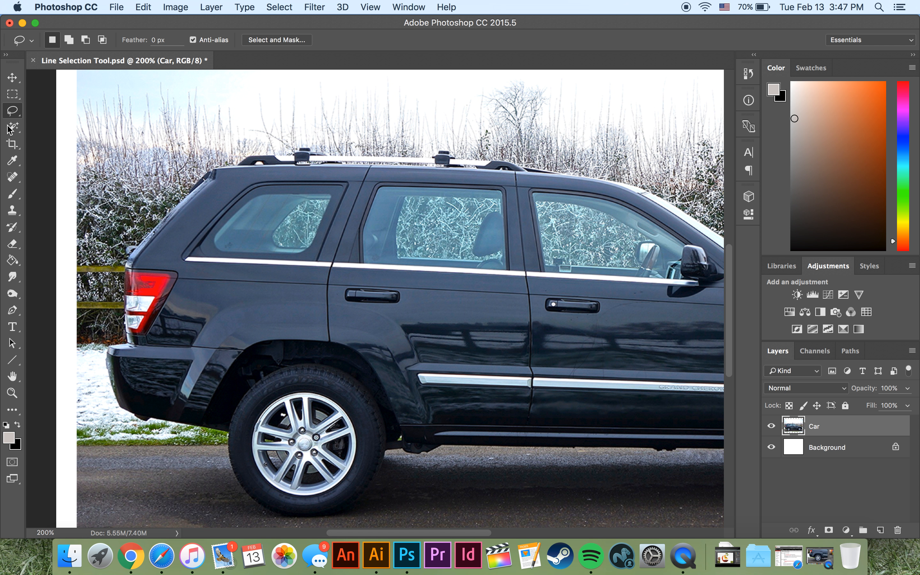
click(15, 95)
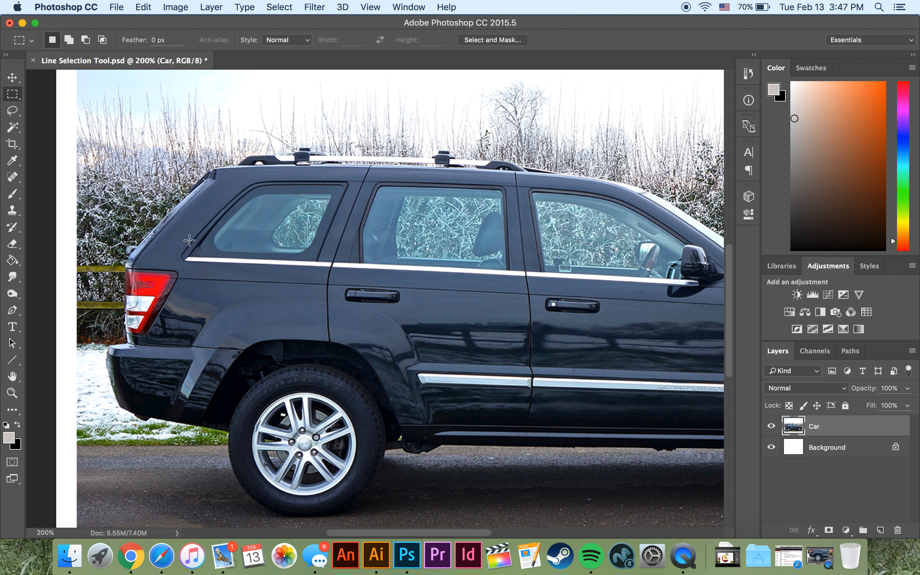
drag(199, 209, 412, 333)
click(432, 336)
drag(207, 208, 310, 321)
Step: Add an overlapping rectangle to the marquee selection, covering the rear door handle area down to the wheel arch
key(shift)
key(shift)
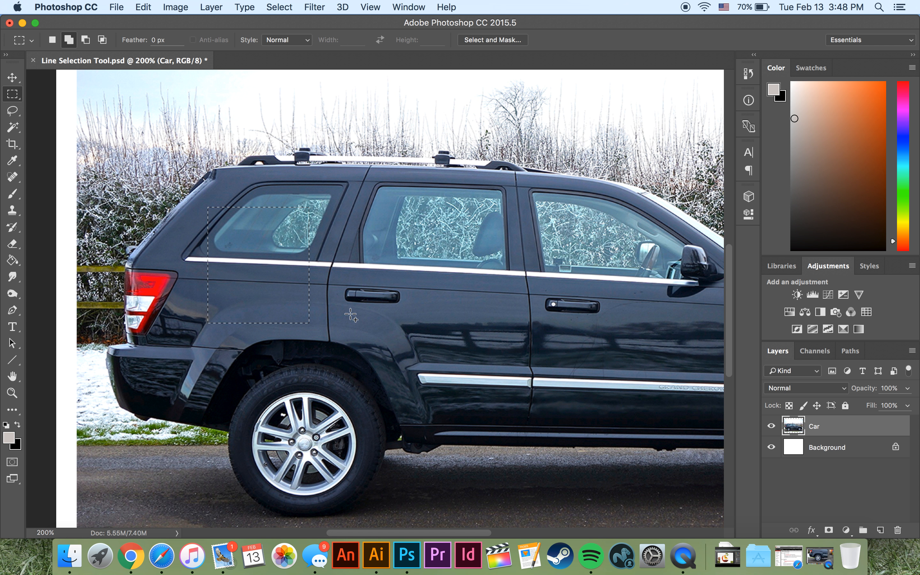
drag(379, 369, 265, 262)
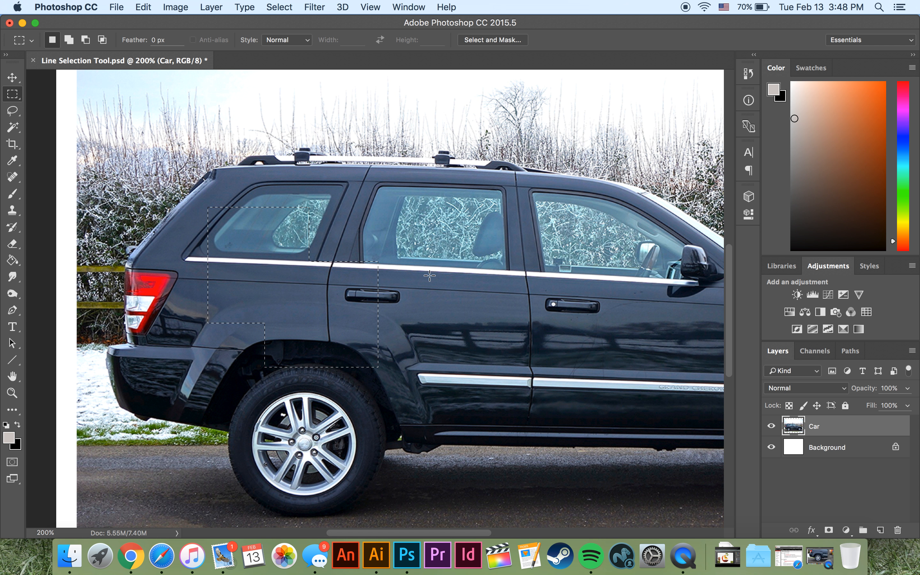
Step: Subtract a tall rectangle over the rear door from the marquee selection, and draw one more rectangle over the rear side window
key(alt)
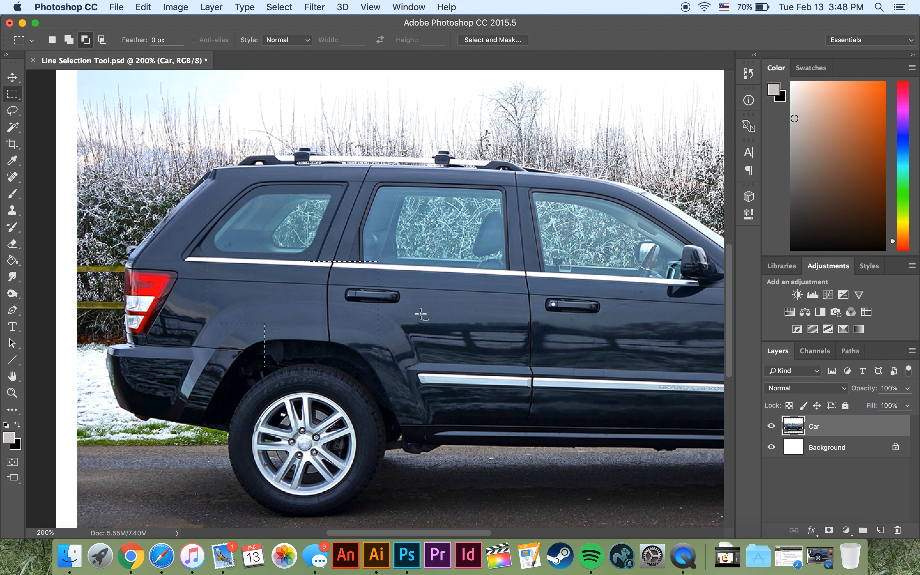
drag(411, 226, 326, 394)
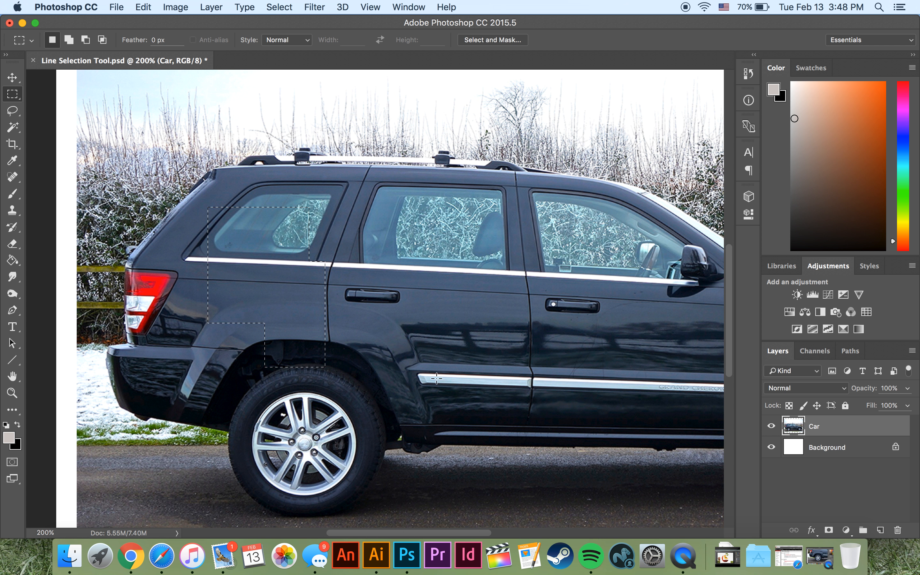
drag(356, 158, 256, 289)
Step: Select the rear quarter panel with the Magic Wand, and add the rear and front door panels to the selection
click(11, 127)
click(281, 299)
shift+click(412, 299)
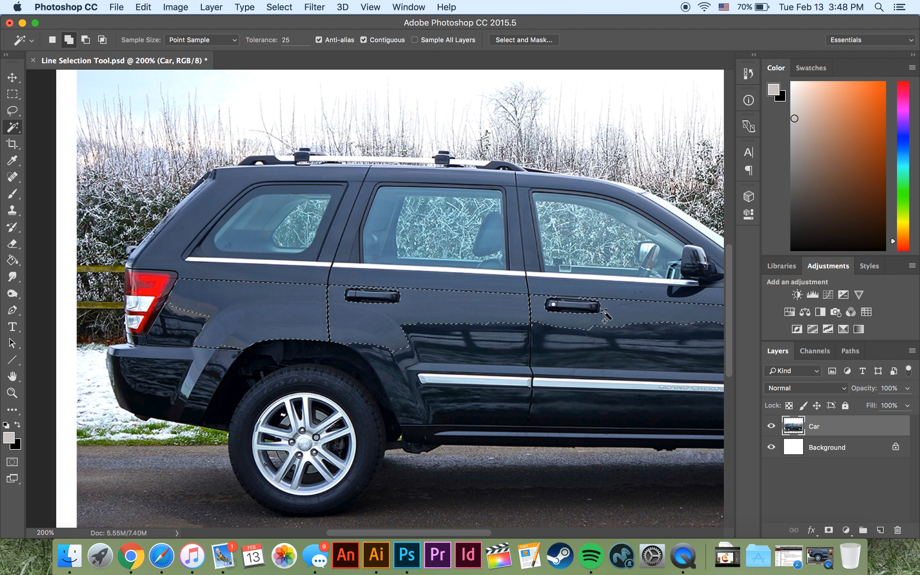
shift+click(559, 308)
Step: Subtract the rear door, front door and rear quarter panel from the Magic Wand selection
key(shift)
key(alt)
alt+click(476, 313)
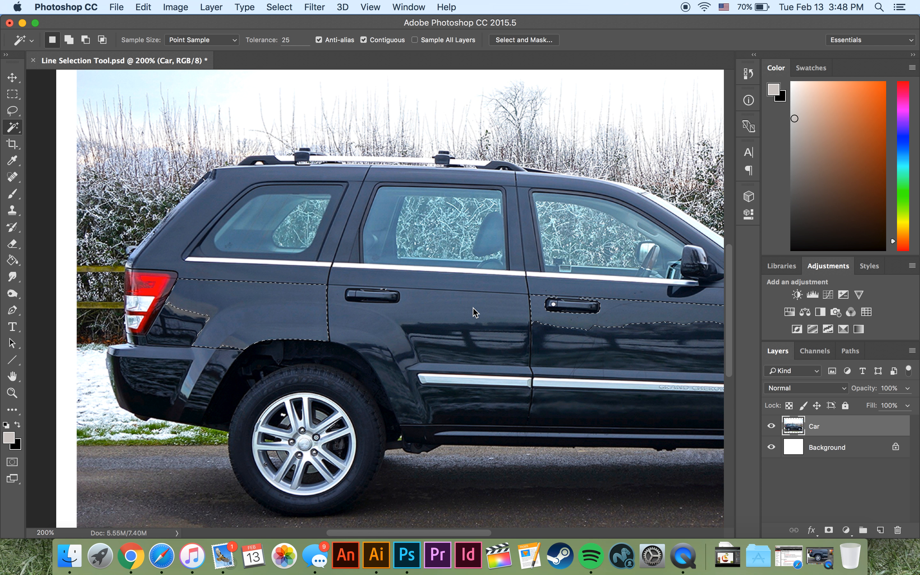
alt+click(572, 323)
alt+click(239, 309)
Step: Outline the car's rear upper body with the Polygonal Lasso, from the roofline through the rear door and back to the taillight
drag(12, 111, 54, 116)
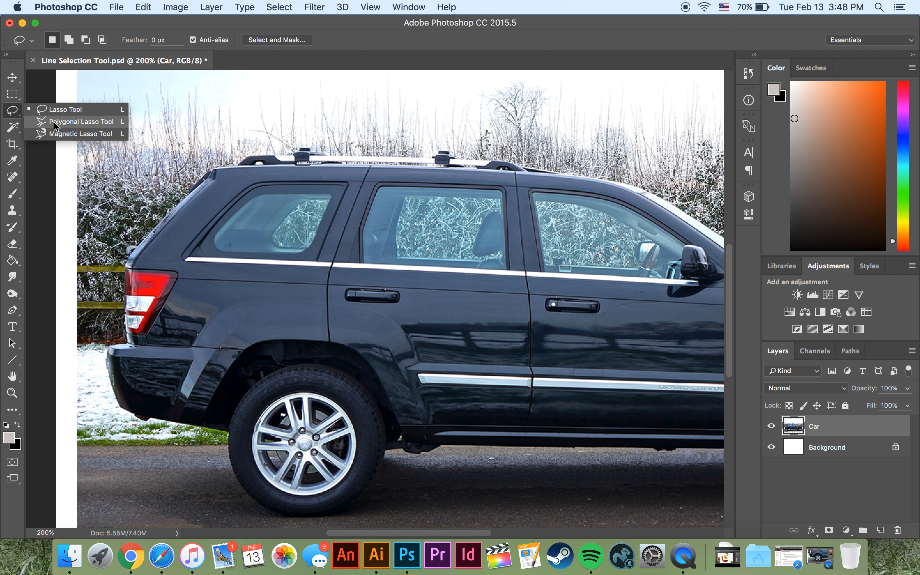
click(11, 110)
click(75, 122)
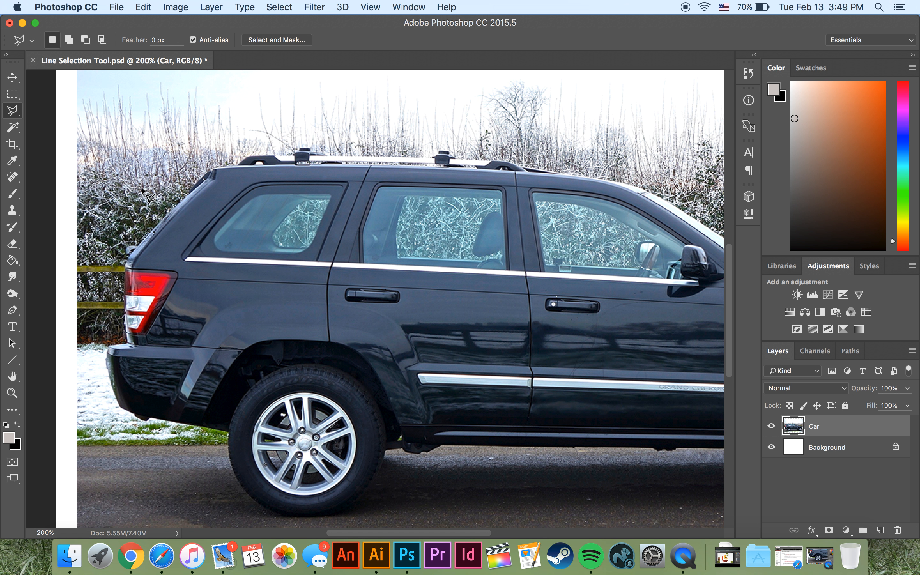
mouse_move(269, 256)
mouse_down()
mouse_move(82, 211)
mouse_move(468, 245)
mouse_move(360, 251)
mouse_up()
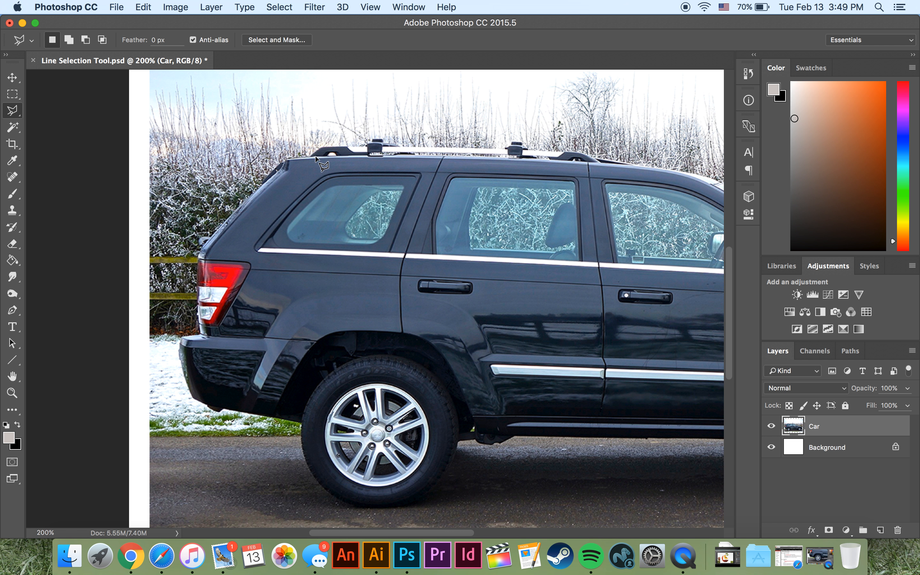
click(533, 159)
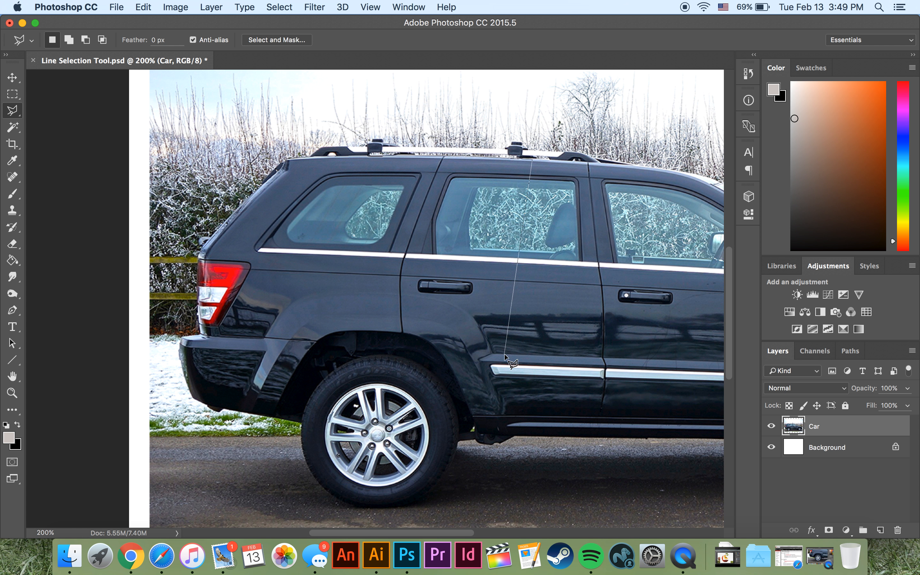
click(505, 301)
click(266, 283)
click(202, 252)
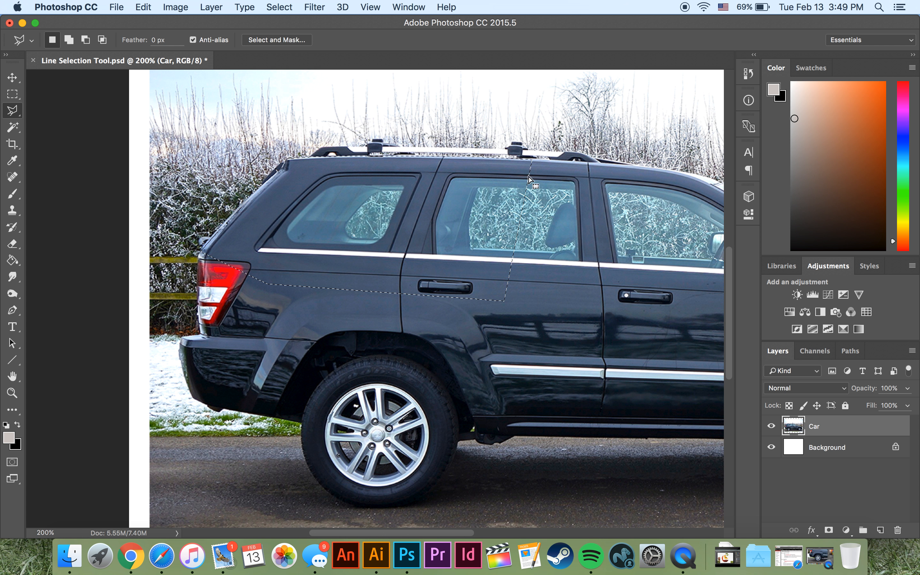
Step: Add the front upper body to the polygonal selection, following the windshield down, across both doors and back up to the roof
scroll(476, 320, right, 5)
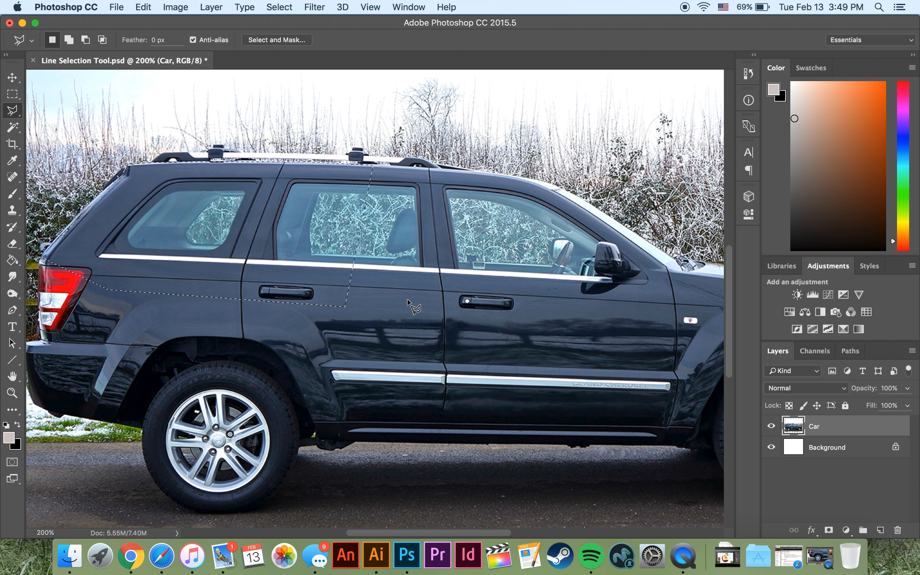
key(shift)
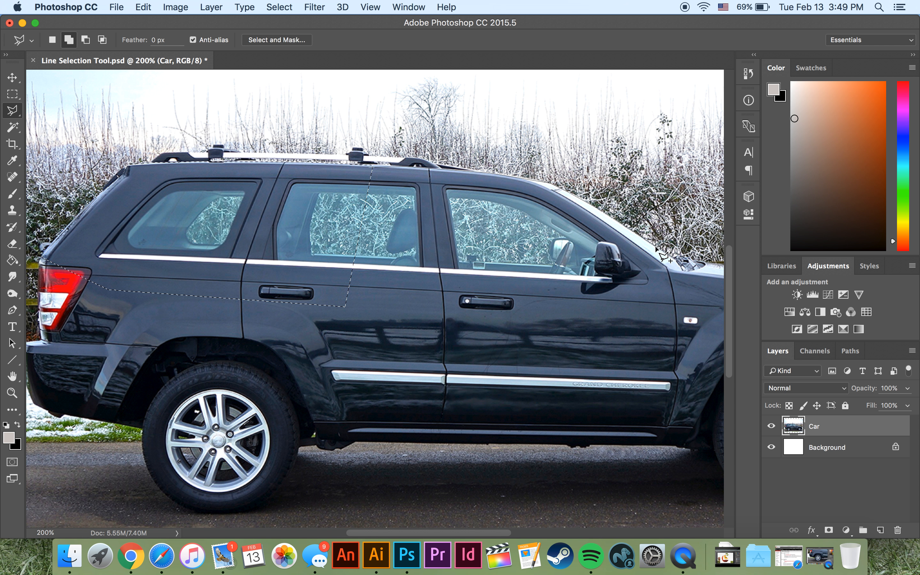
drag(660, 283, 508, 276)
click(526, 253)
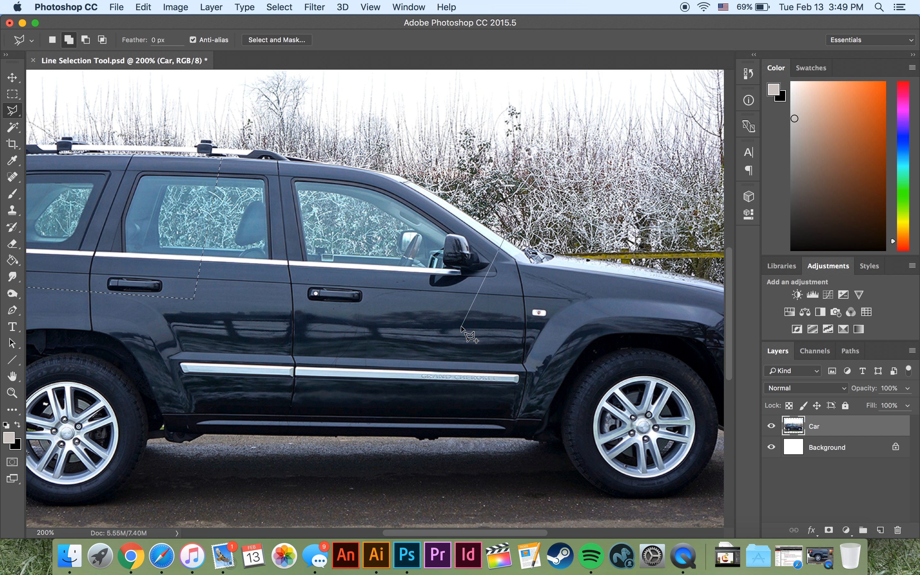
click(449, 347)
click(181, 347)
click(140, 266)
double_click(182, 172)
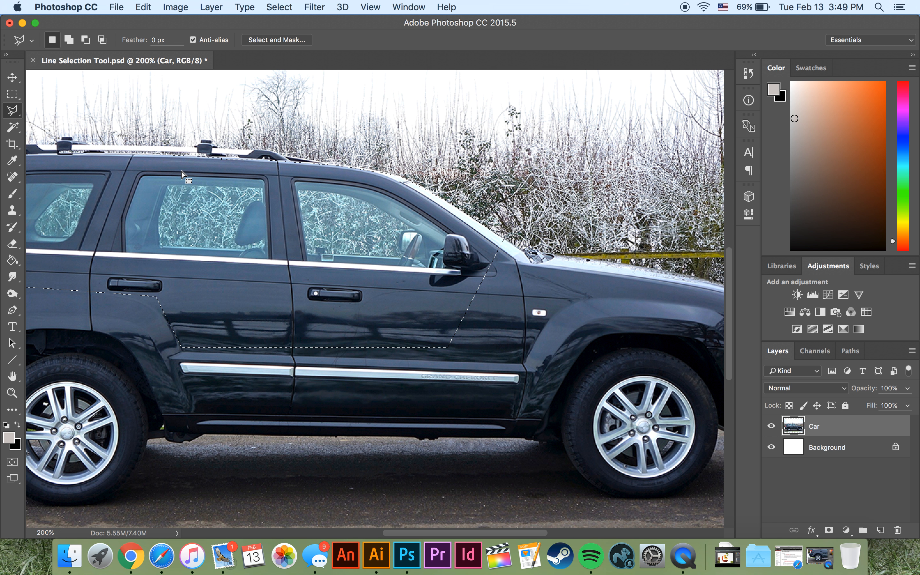
Step: Subtract a polygonal strip along the lower part of the rear door and the start of the front door from the selection
drag(247, 384, 517, 381)
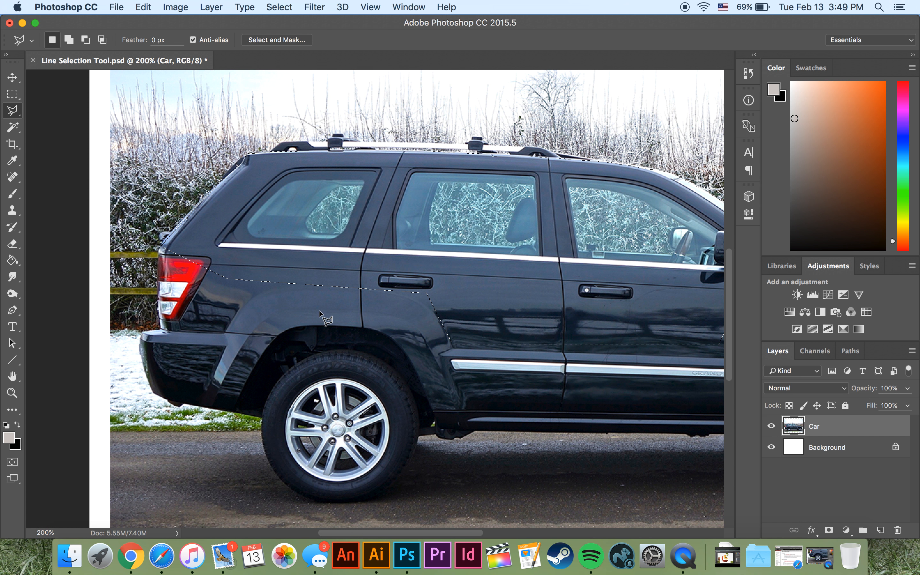
key(alt)
click(404, 310)
click(453, 310)
click(613, 336)
click(615, 363)
double_click(407, 388)
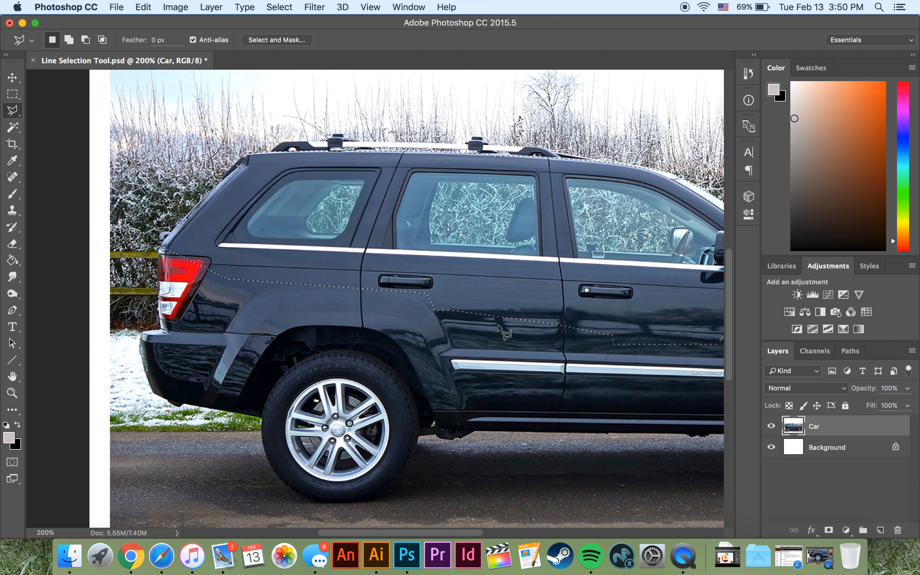
Step: Add the hood and front fender to the polygonal selection, from the windshield base to just before the headlight
drag(594, 356, 281, 350)
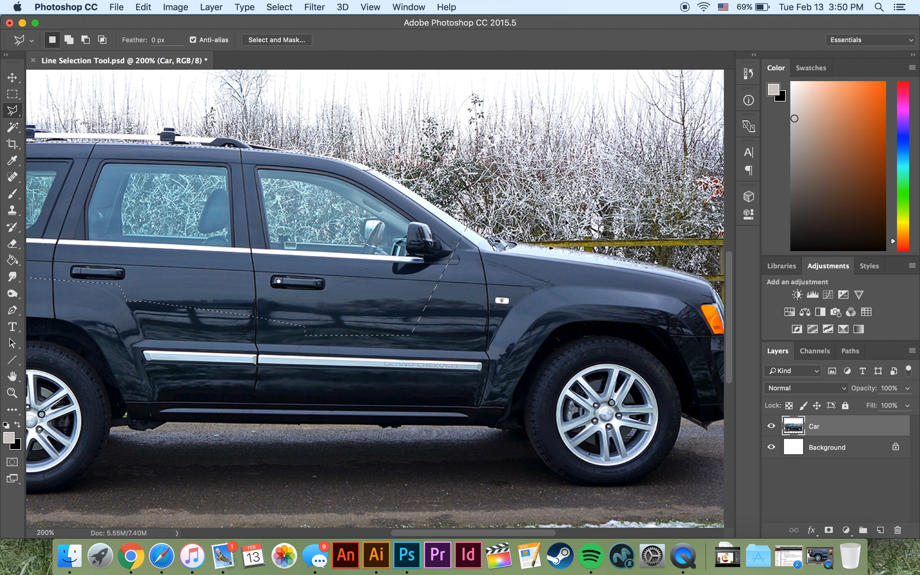
key(shift)
click(484, 238)
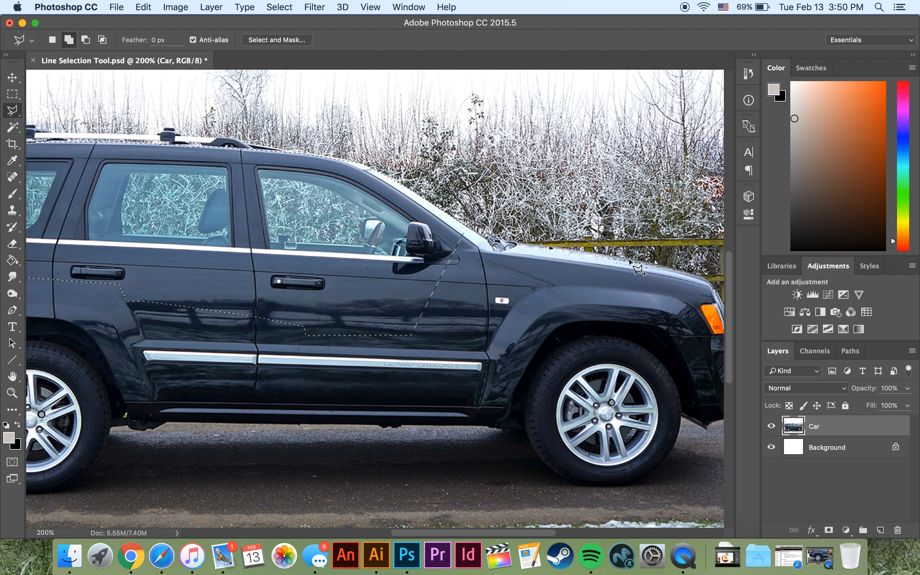
click(679, 268)
click(428, 347)
click(450, 242)
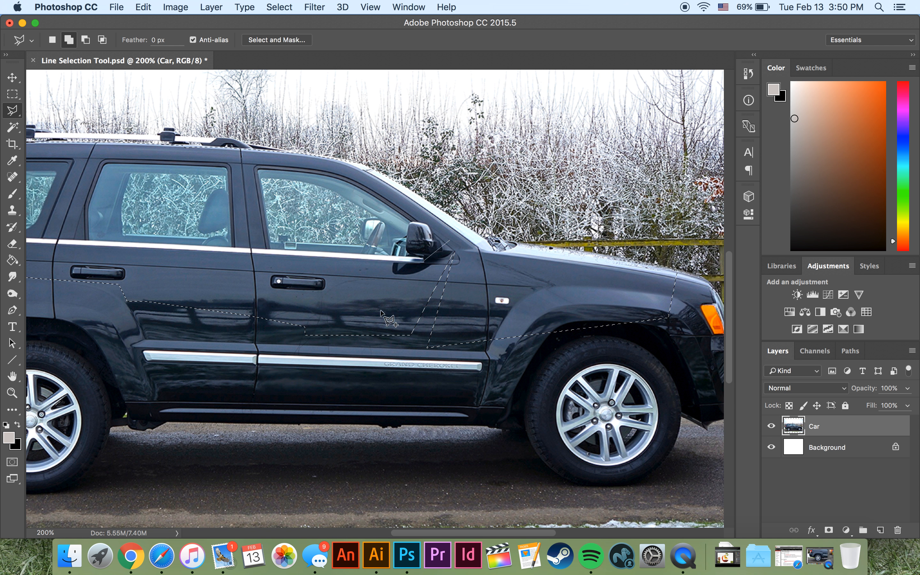
Step: Add the unselected gap below the side mirror, between the front door and the fender, to the selection
click(380, 312)
click(467, 312)
double_click(456, 240)
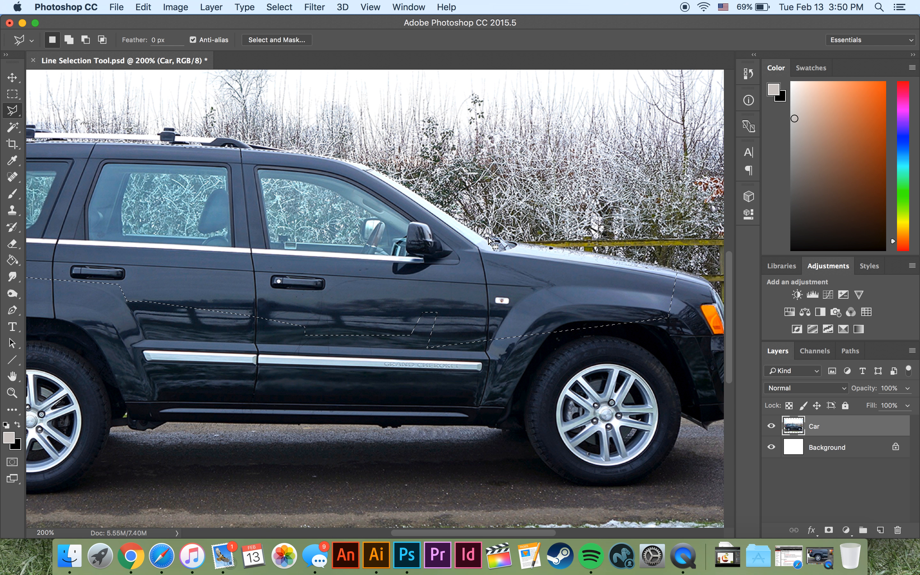
Step: Subtract the background area above the hood from the selection, following the hood's top edge
key(alt)
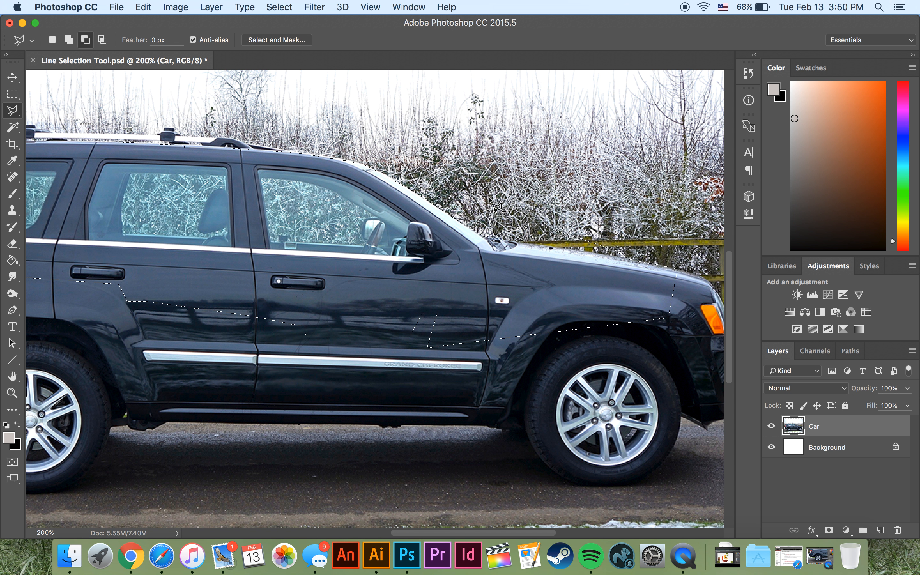
click(490, 241)
click(640, 261)
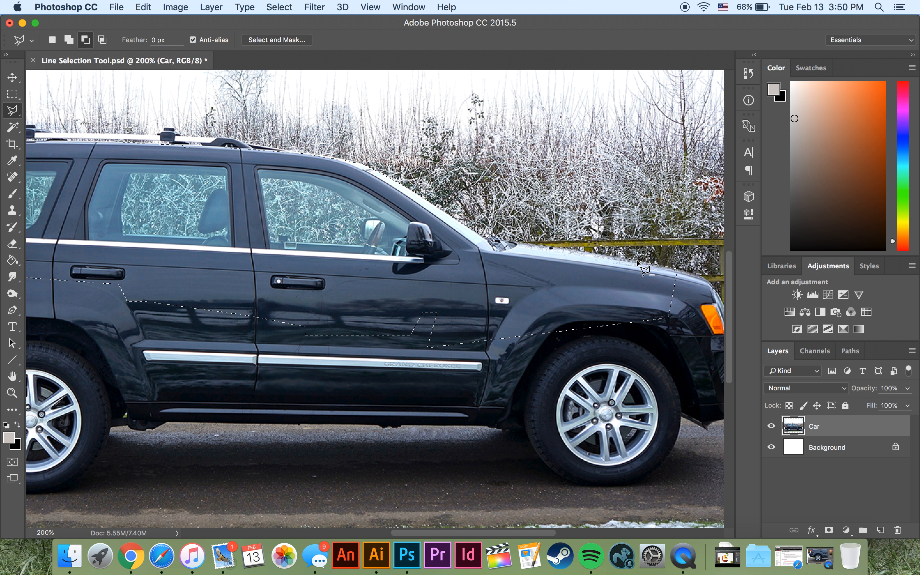
click(660, 219)
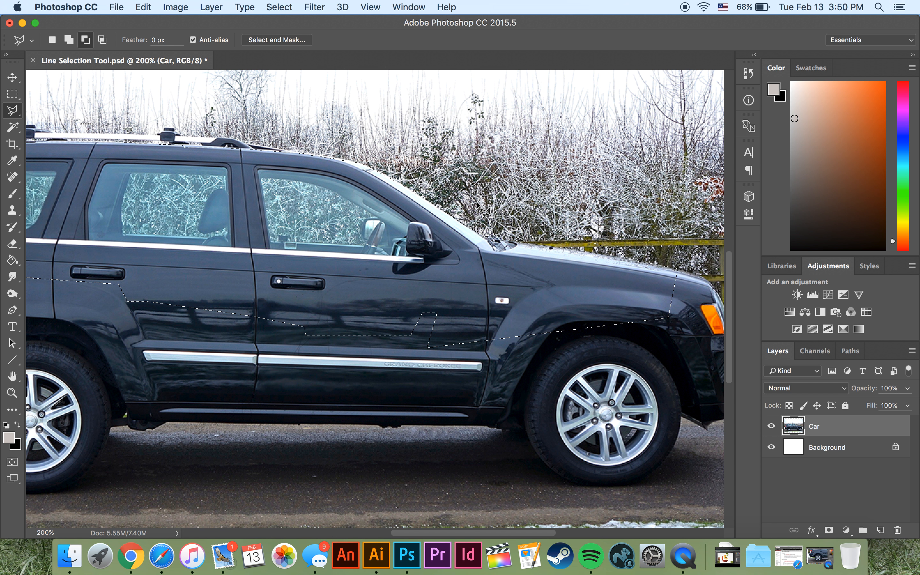
click(487, 239)
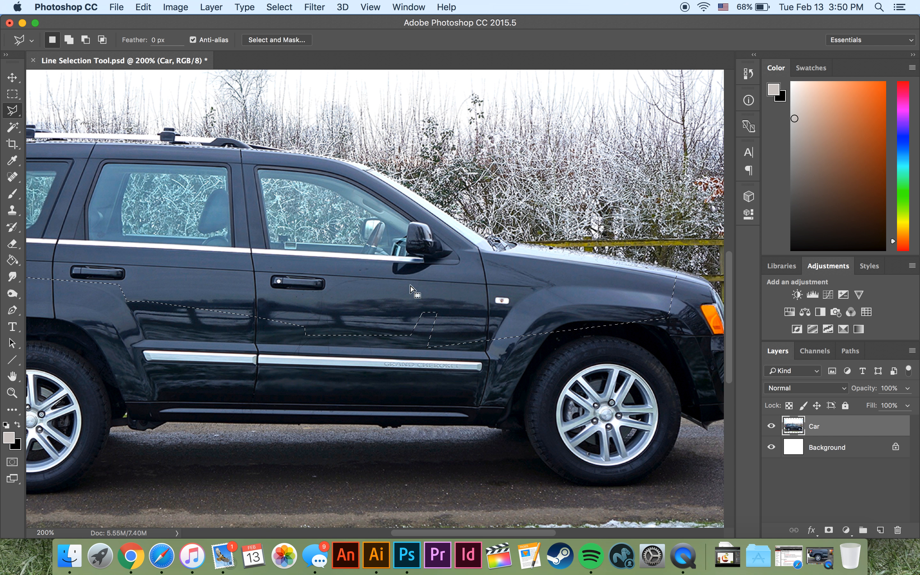
Step: Start adding the lower car to the selection, outlining from the headlight around the front bumper to its lower edge behind the front wheel arch
scroll(517, 276, right, 5)
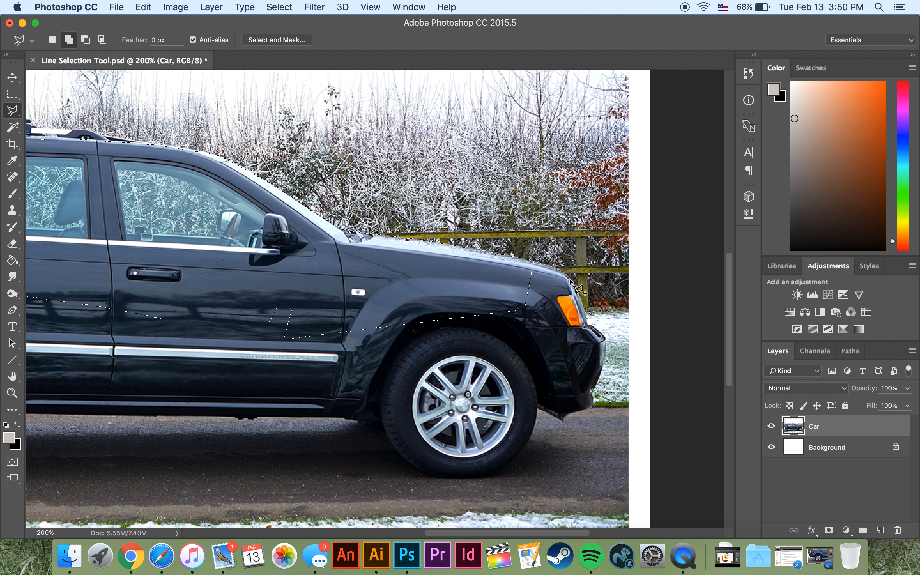
click(587, 324)
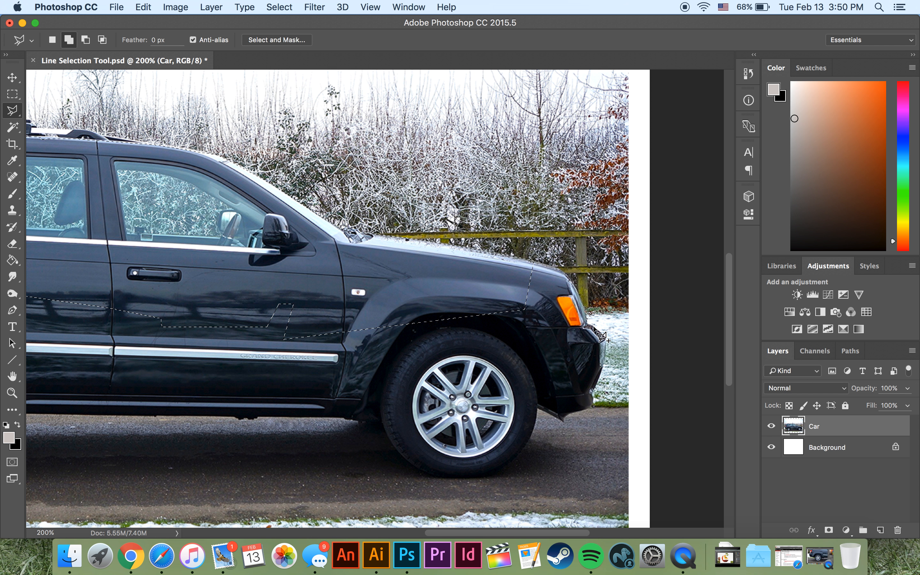
click(594, 327)
click(606, 338)
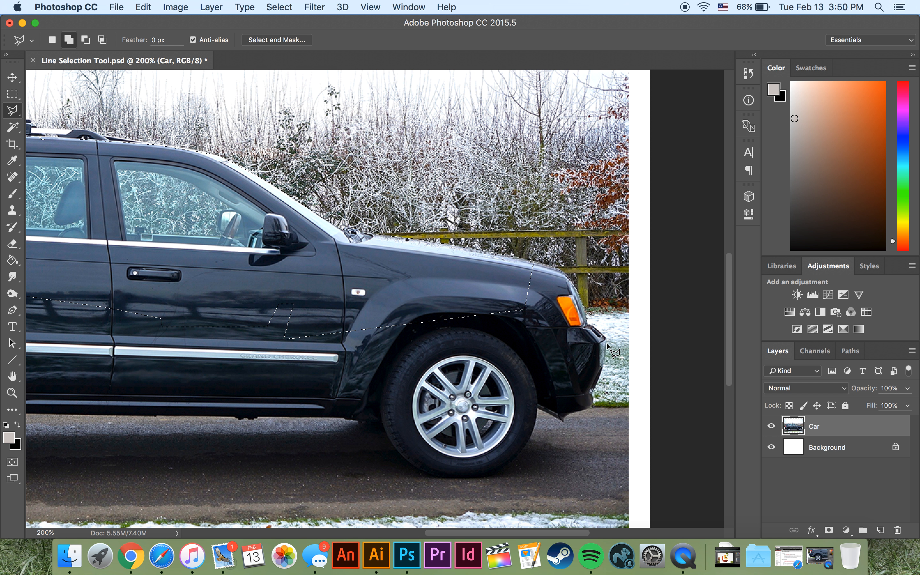
click(597, 363)
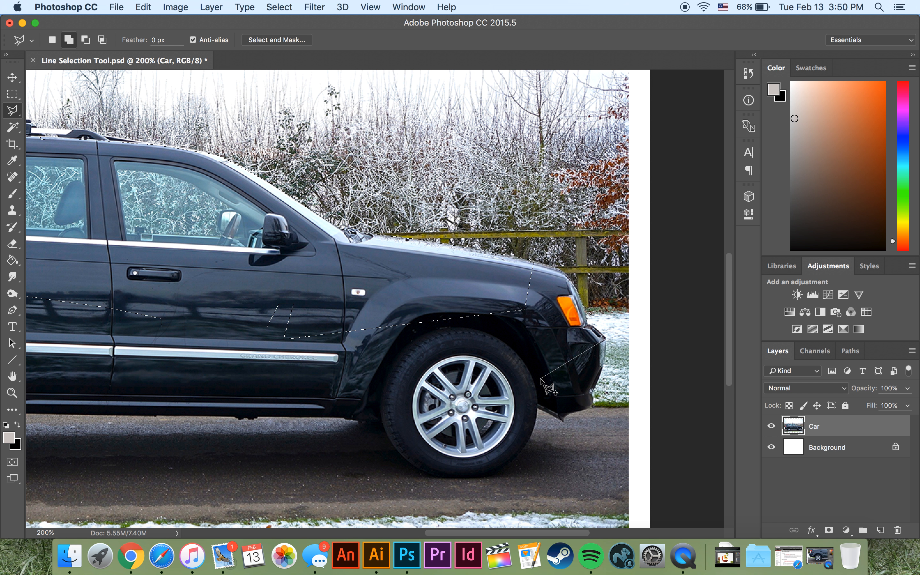
key(BackSpace)
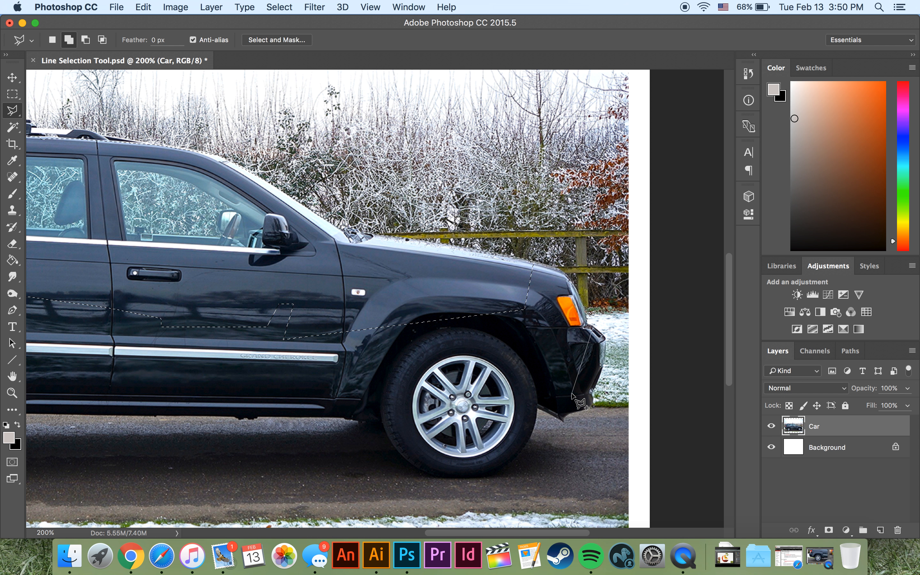
key(BackSpace)
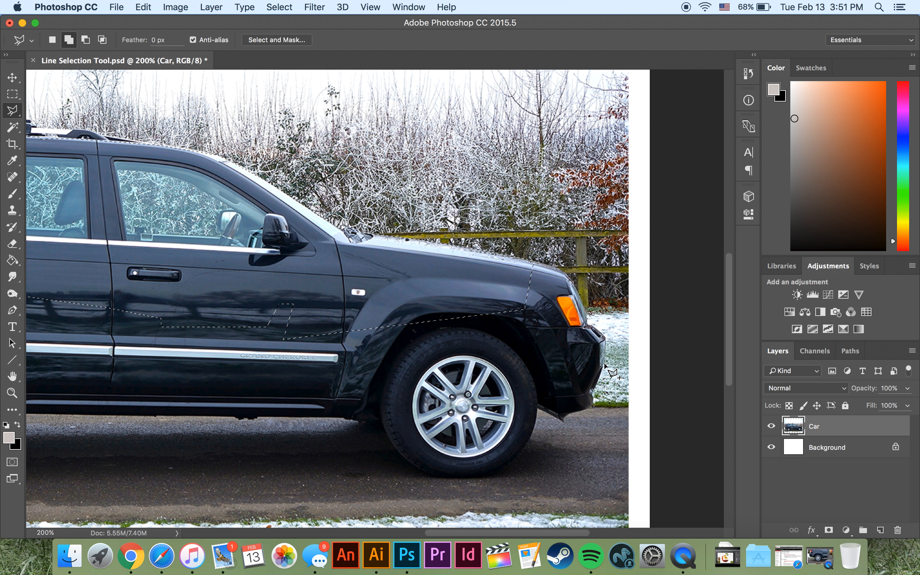
click(594, 389)
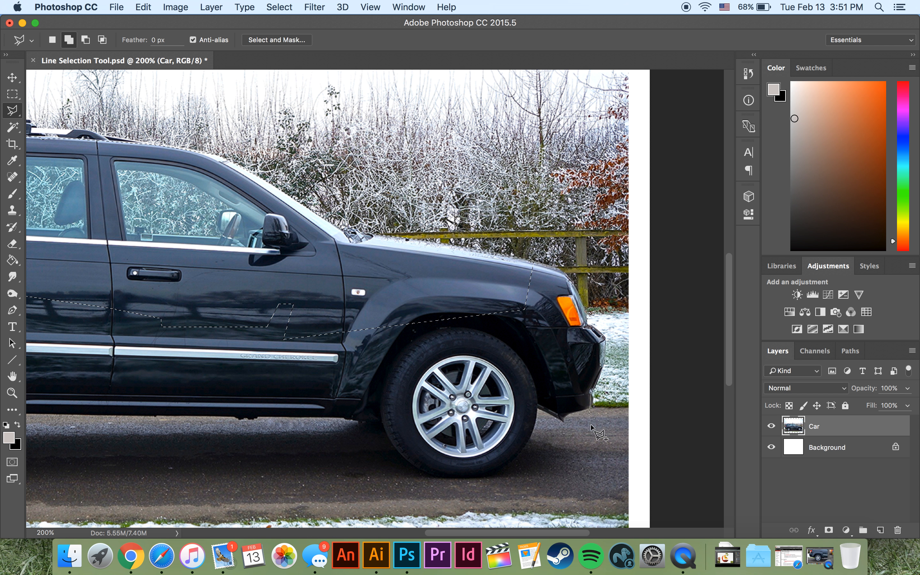
click(593, 404)
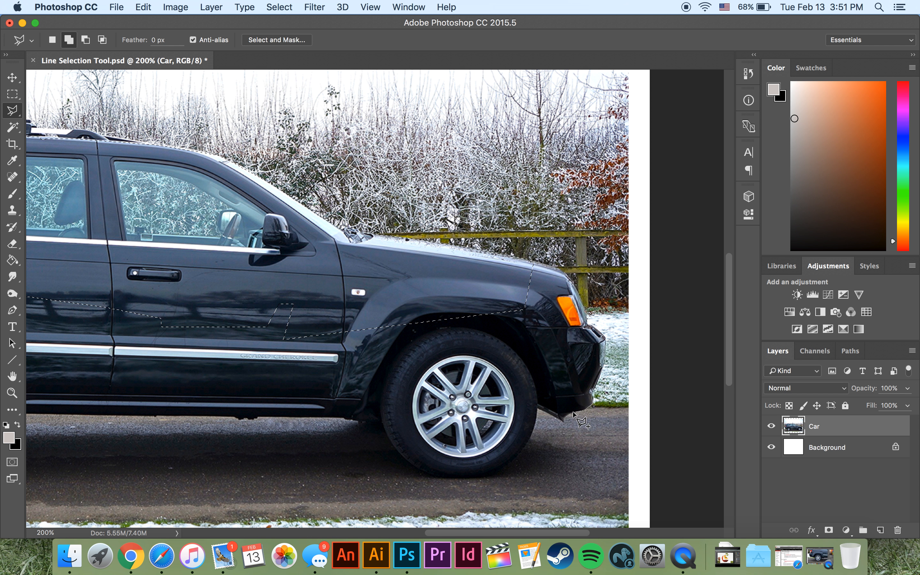
click(564, 421)
click(537, 411)
Step: Continue the polygonal outline around the underside of the front tire to where it meets the car's underbody
click(530, 439)
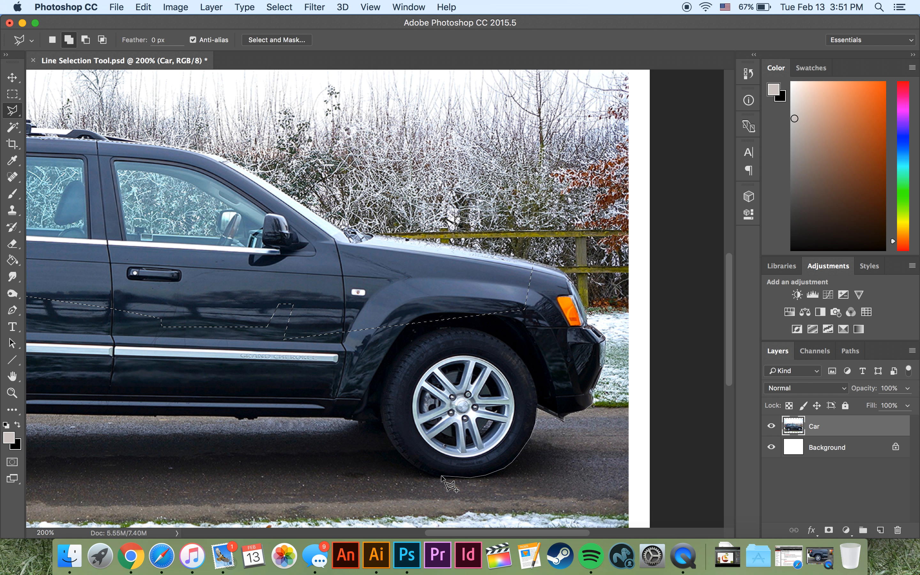
click(422, 471)
click(386, 431)
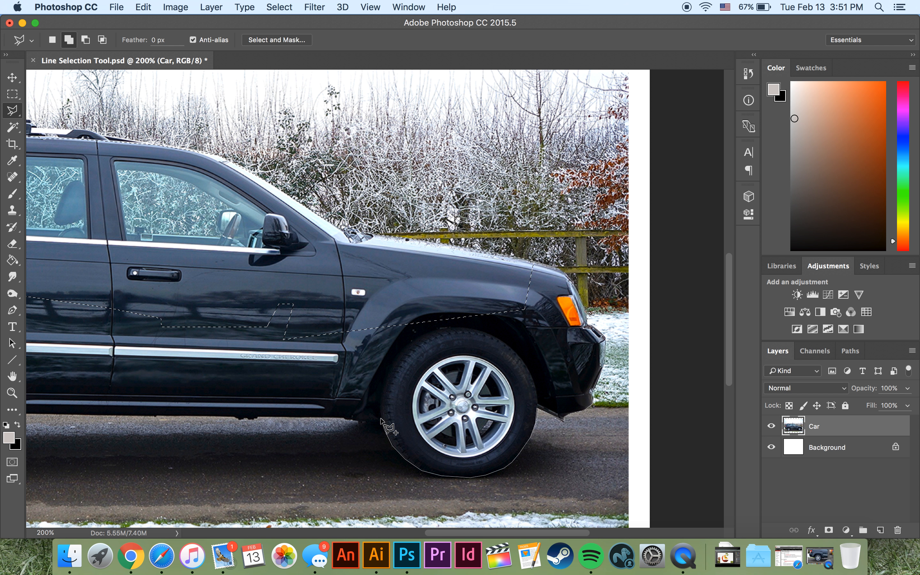
click(381, 419)
Step: Extend the polygonal outline along the car's underbody and around the lower edge of the rear tire
drag(218, 413, 477, 415)
click(250, 415)
click(228, 421)
click(228, 434)
click(221, 448)
click(212, 459)
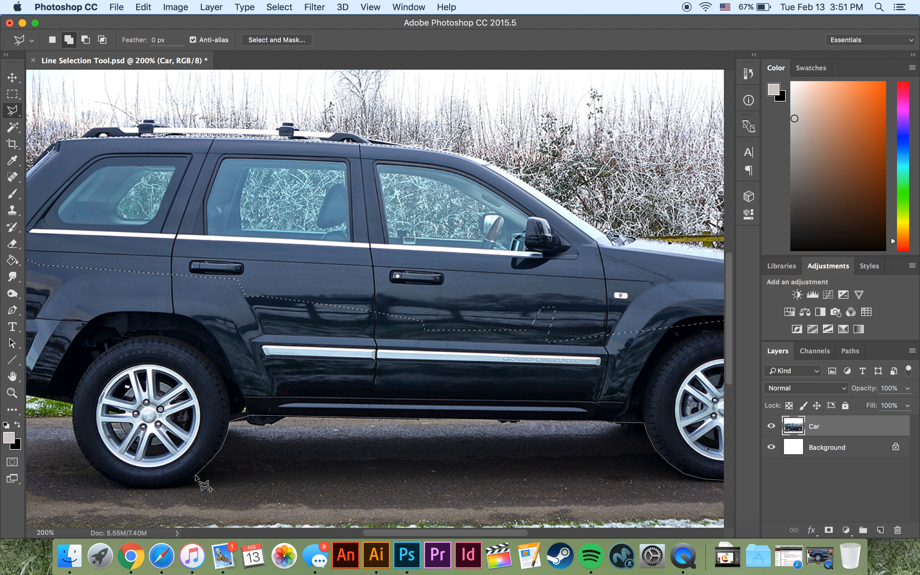
click(171, 485)
click(146, 487)
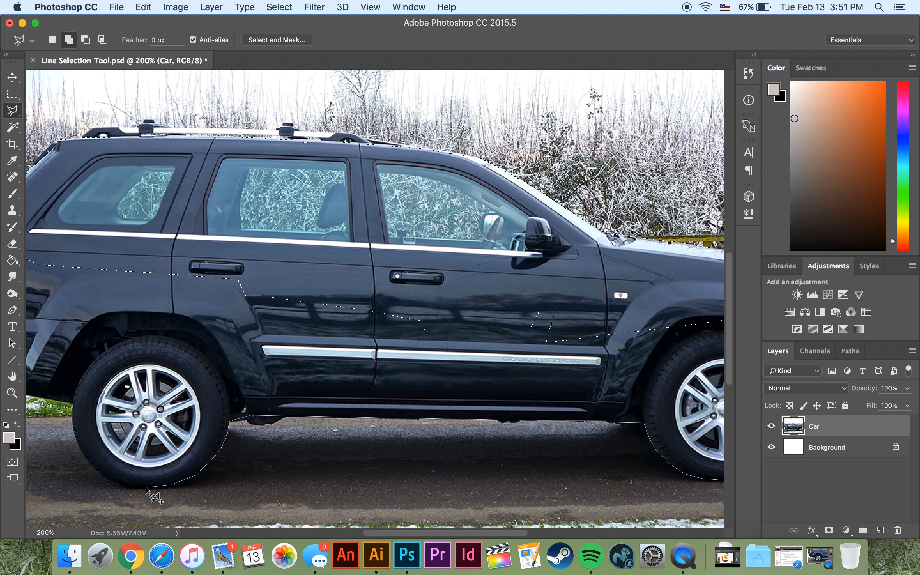
click(125, 485)
click(95, 469)
click(81, 447)
click(73, 421)
Step: Trace the outline along the rear bumper and up the taillight edge to the base of the rear pillar
key(space)
drag(122, 415, 393, 443)
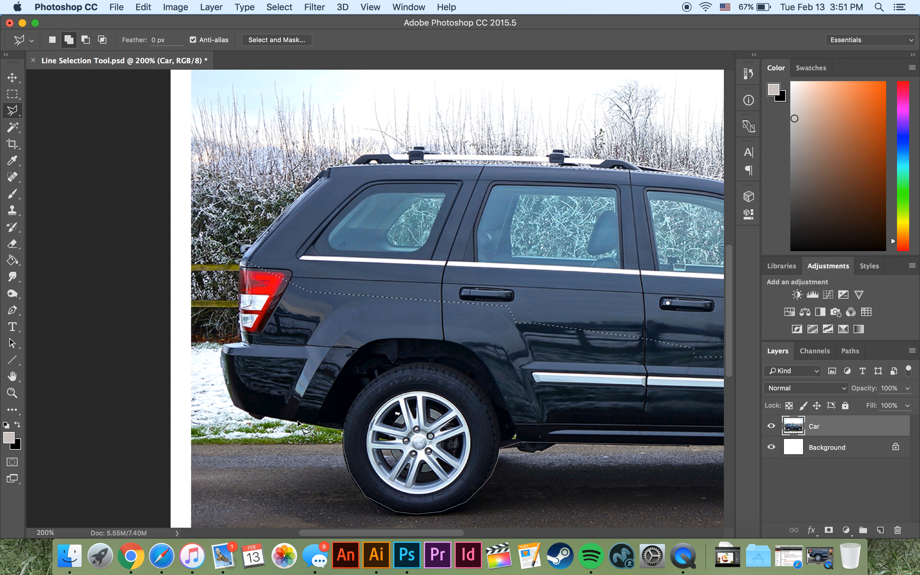
click(234, 405)
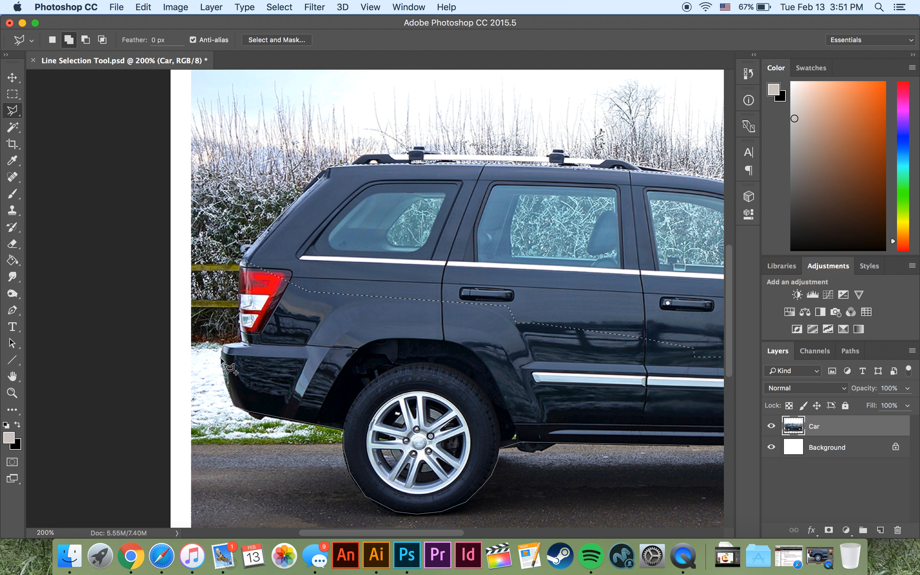
click(244, 341)
super+click(246, 258)
super+click(246, 258)
super+click(246, 258)
super+click(247, 258)
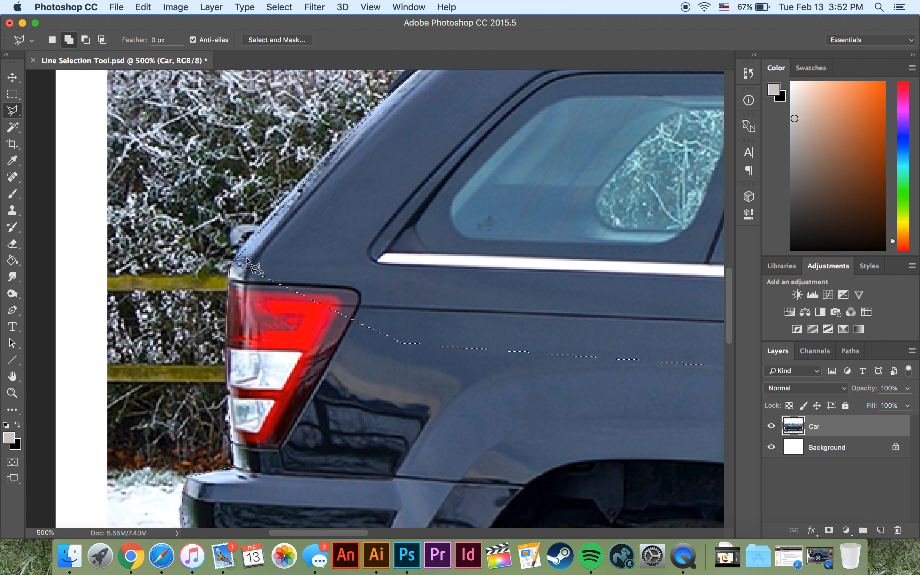
Step: Bring the polygonal outline back through the already selected body, from the rear pillar to the front door
click(371, 167)
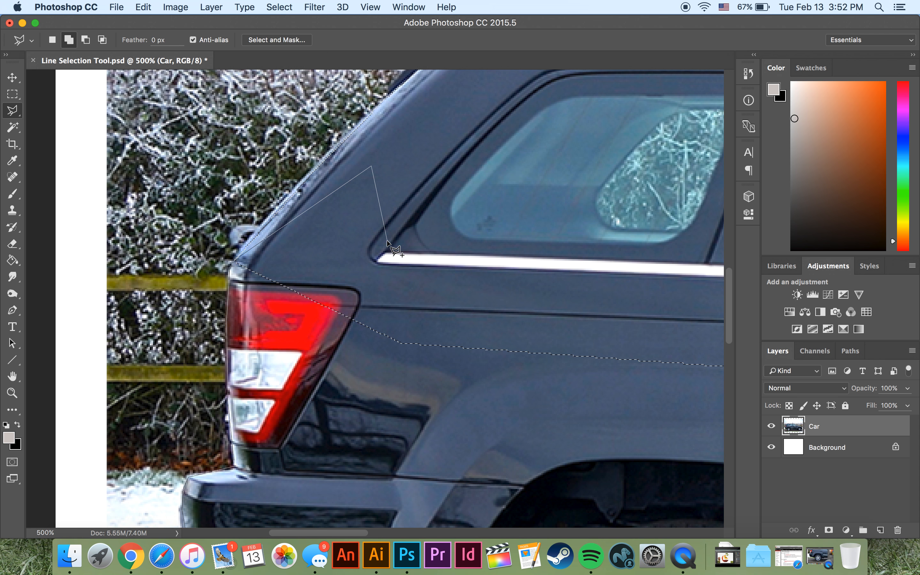
alt+super+click(554, 244)
alt+super+click(556, 243)
drag(570, 240, 133, 266)
mouse_move(660, 362)
mouse_down()
mouse_move(543, 334)
mouse_move(447, 323)
mouse_up()
alt+super+click(447, 324)
click(446, 324)
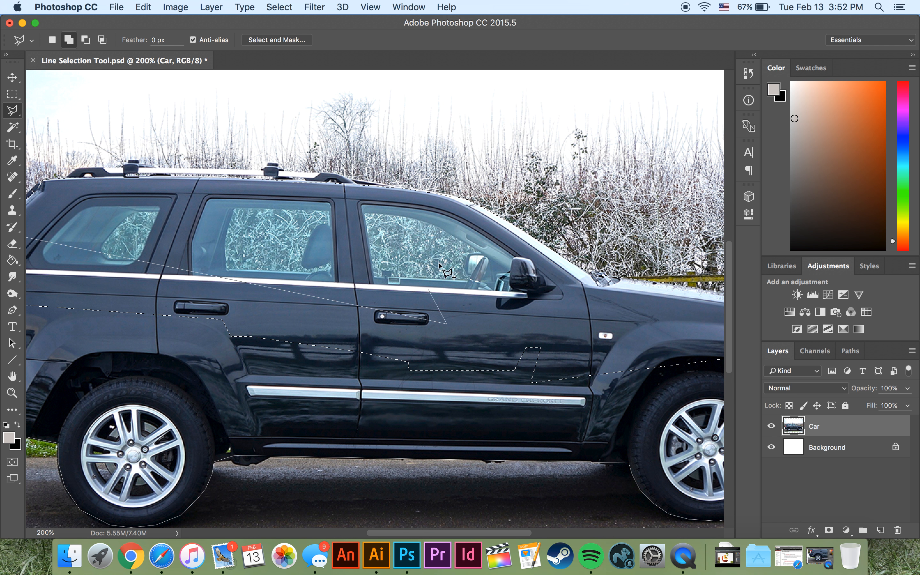
Step: Run the outline across the front fender to the hood edge and close it, adding the lower car to the selection
click(546, 313)
drag(651, 345, 486, 329)
click(571, 299)
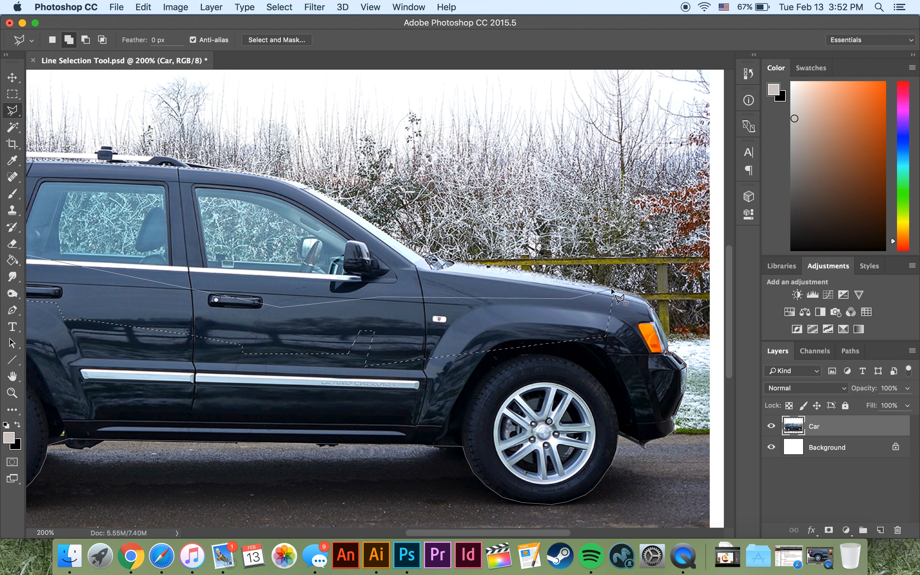
click(612, 287)
drag(341, 389, 499, 389)
key(super+minus)
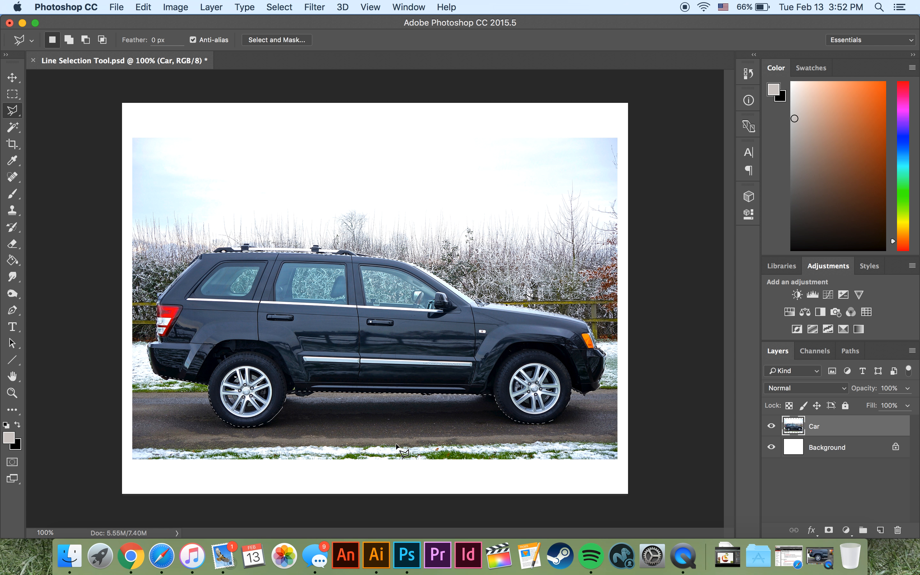
Step: Subtract the rear wheel from the selection with a polygonal outline drawn around the tire
key(alt)
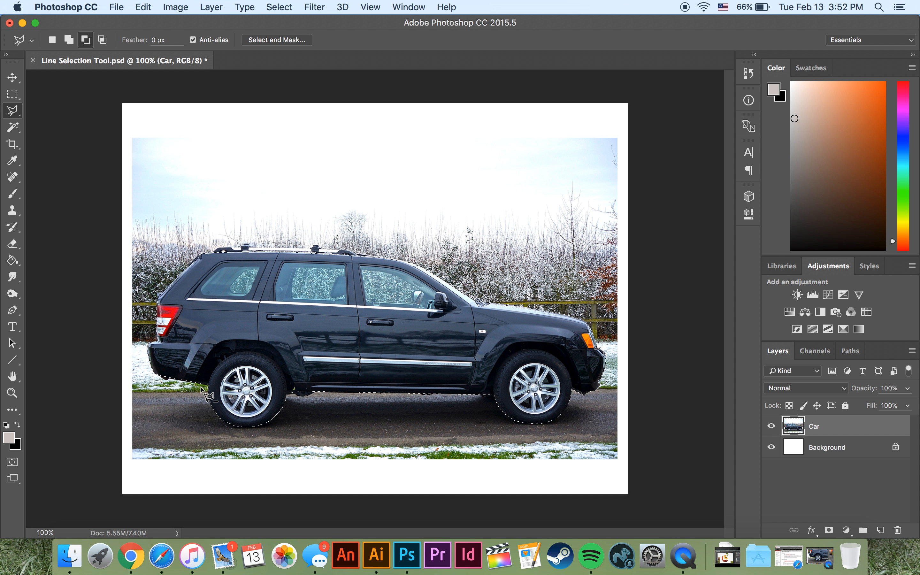
alt+click(228, 357)
click(291, 400)
click(250, 459)
click(189, 438)
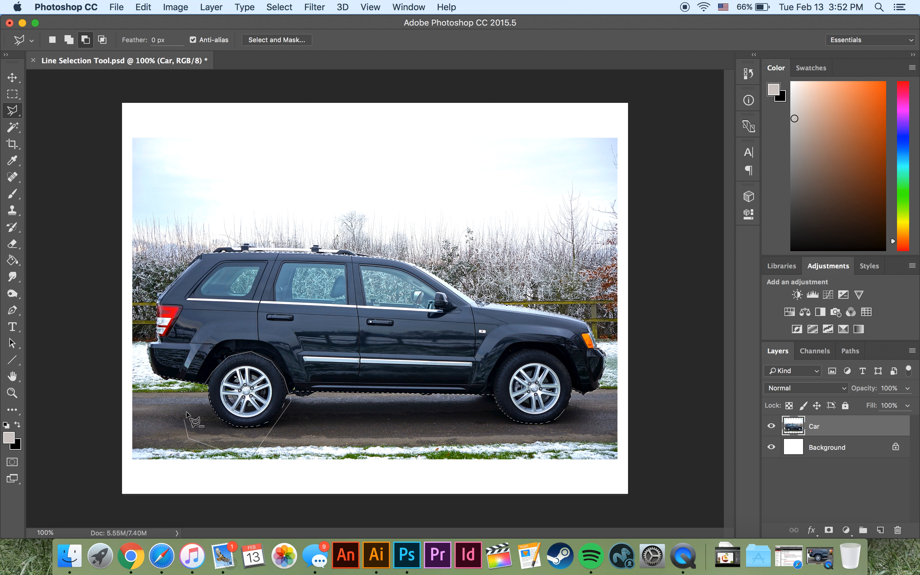
click(204, 390)
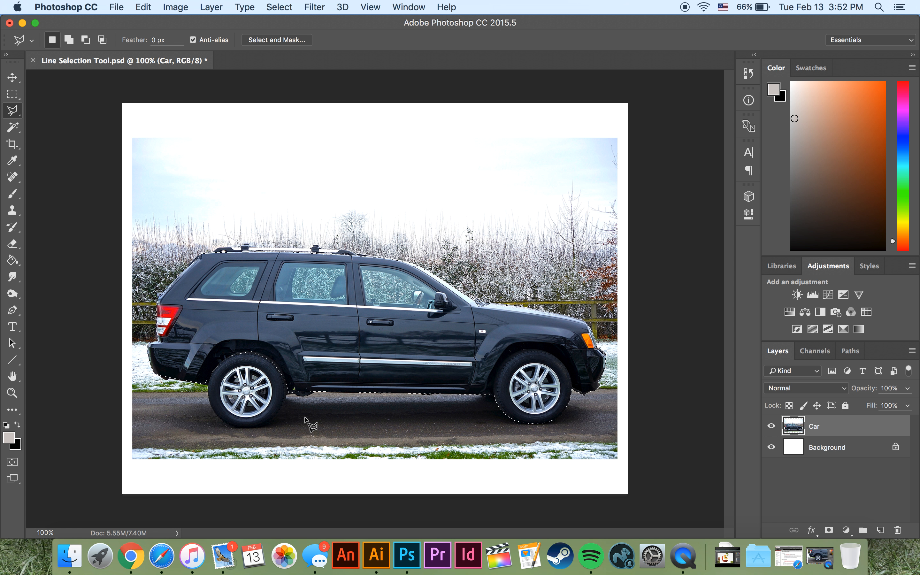
Step: Copy the selected car onto a new layer and delete the original Car layer
key(super+c)
key(super+v)
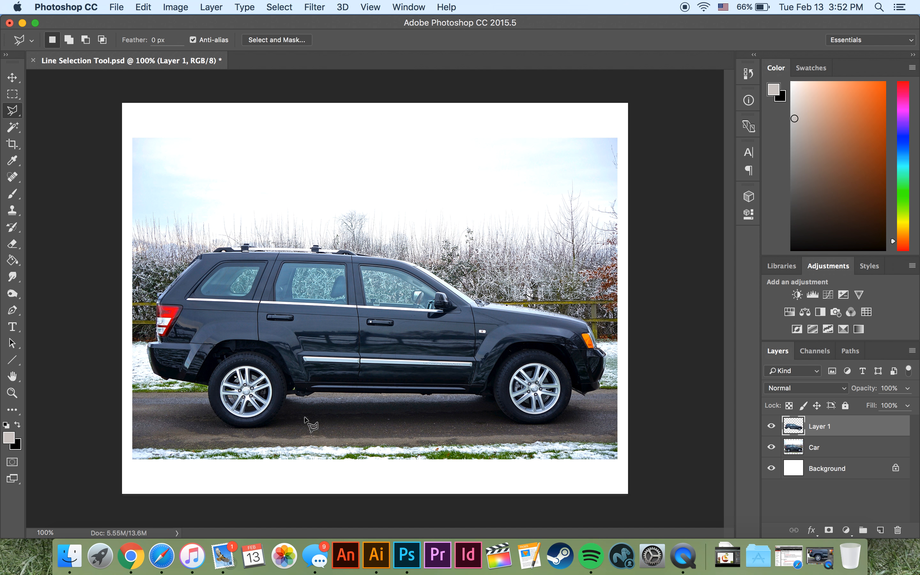
click(846, 453)
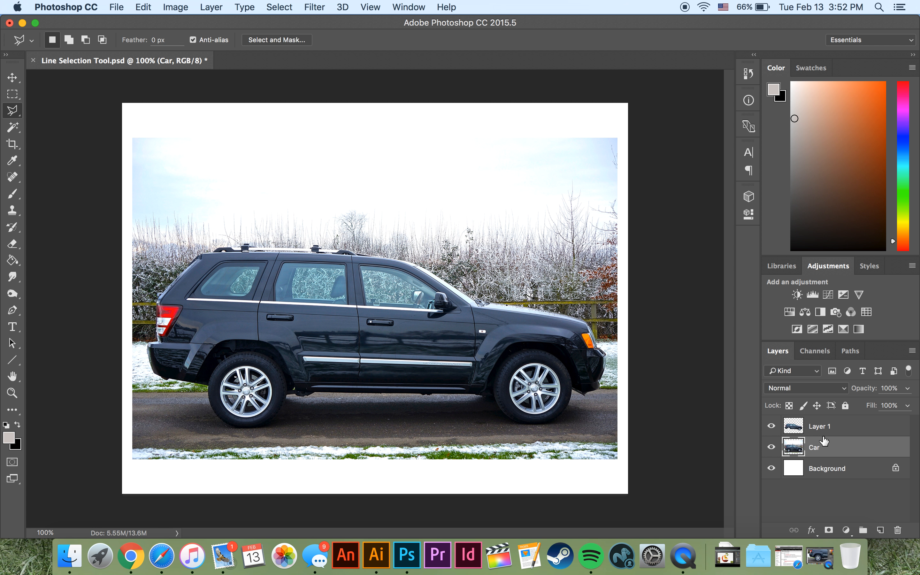
click(854, 431)
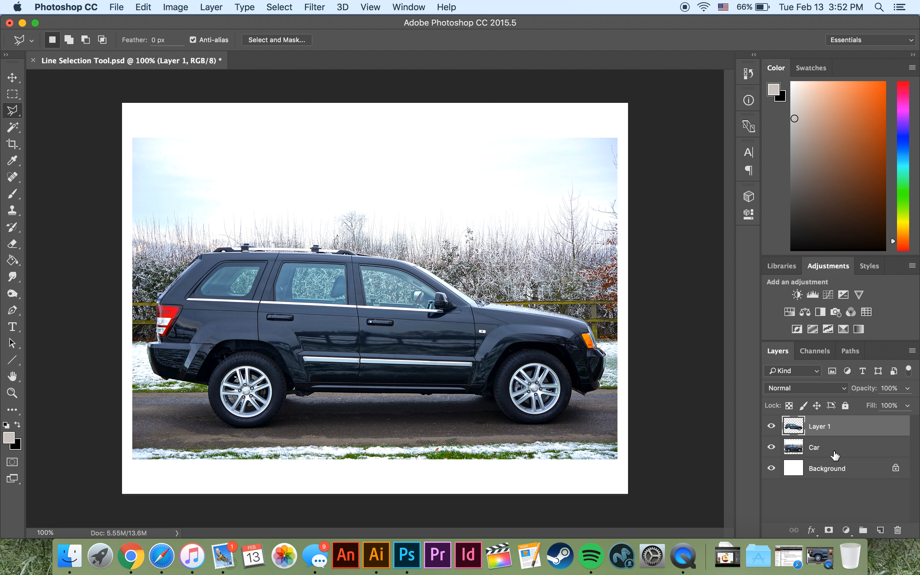
click(835, 455)
drag(899, 540, 899, 531)
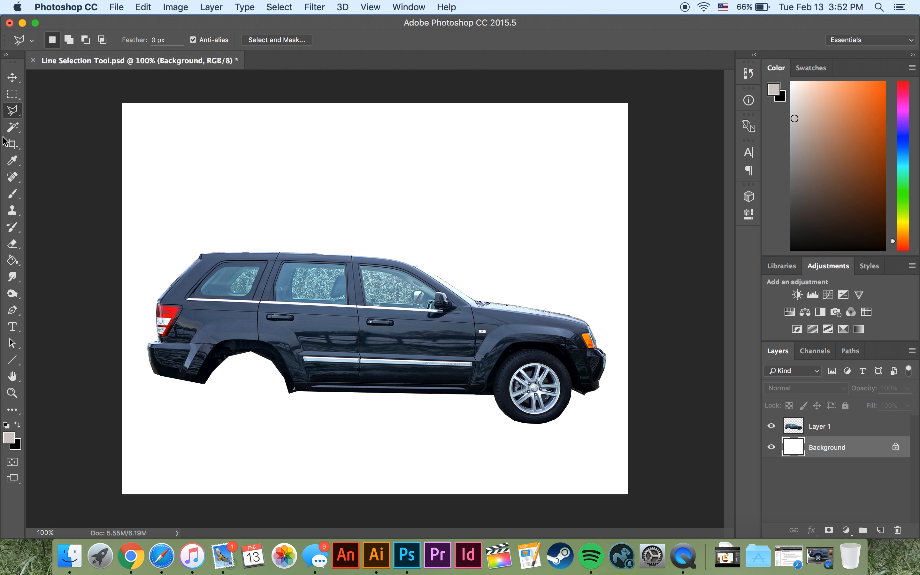
Step: Free-transform the car cutout on Layer 1 to 93.31% width and move it up to about X 764 px, Y 678 px
key(v)
key(super)
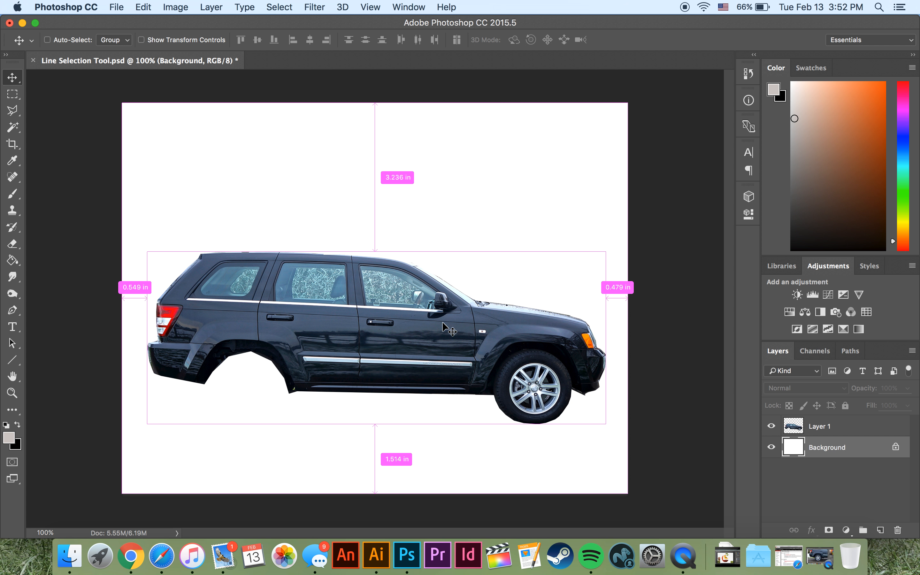
click(835, 428)
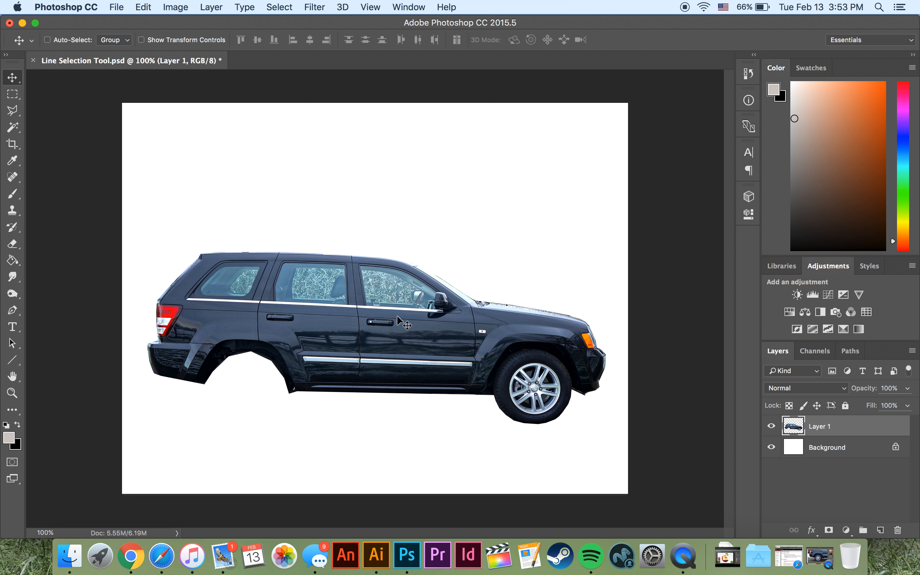
key(super+t)
mouse_move(528, 322)
mouse_down()
mouse_move(515, 316)
mouse_move(526, 304)
mouse_up()
drag(598, 323, 575, 325)
drag(464, 320, 470, 318)
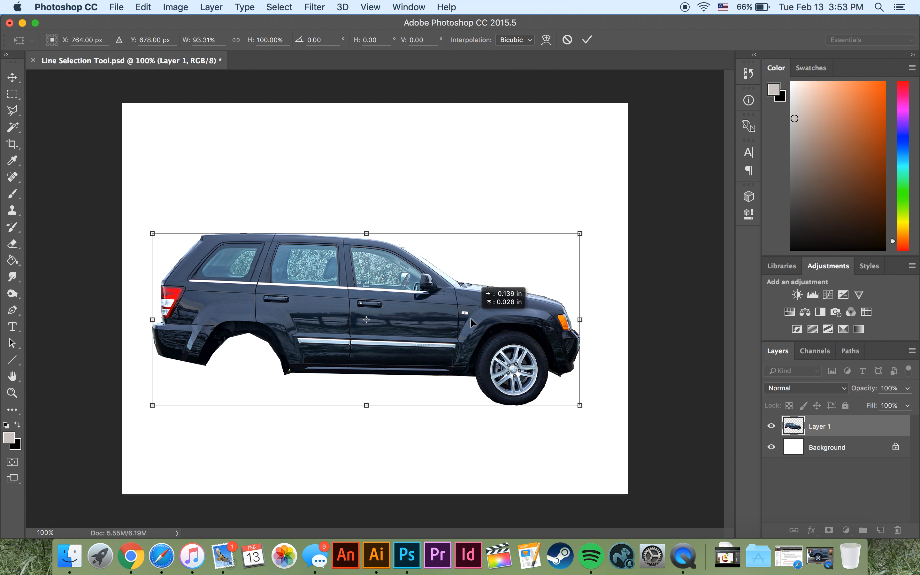
key(Return)
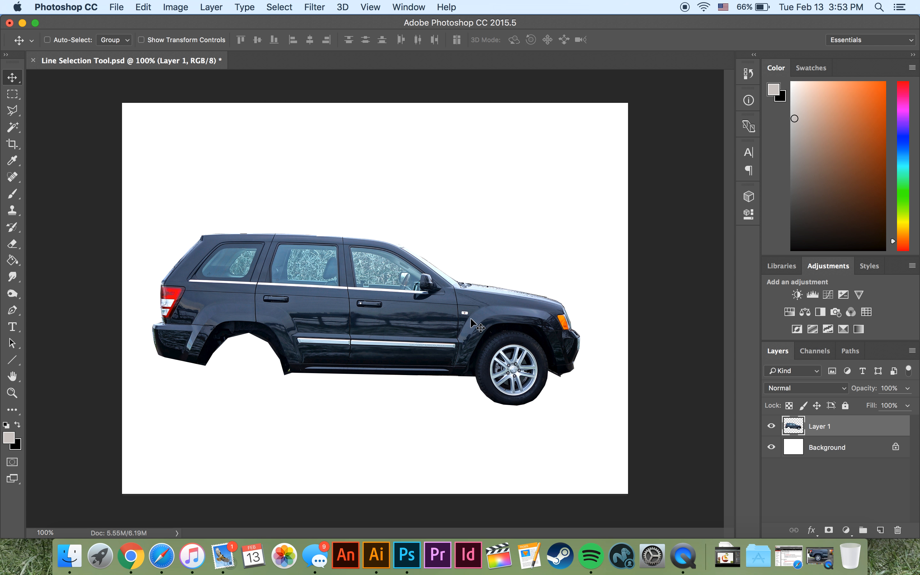
Step: Free-transform the car cutout again, moving it to about X 818 px, Y 662 px
key(ctrl+t)
drag(390, 328, 401, 326)
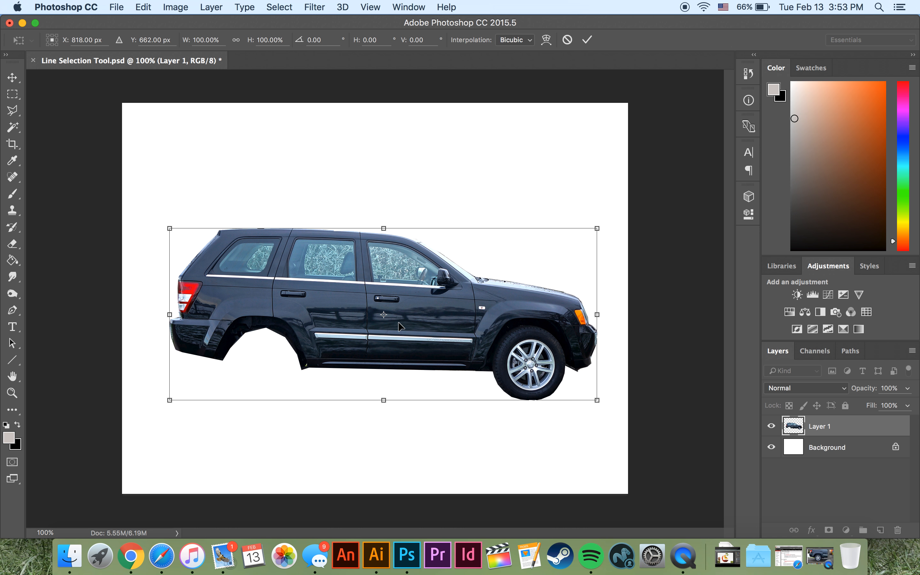
mouse_move(605, 220)
mouse_down()
mouse_move(609, 211)
mouse_move(615, 228)
mouse_move(606, 195)
mouse_move(621, 220)
mouse_up()
key(Return)
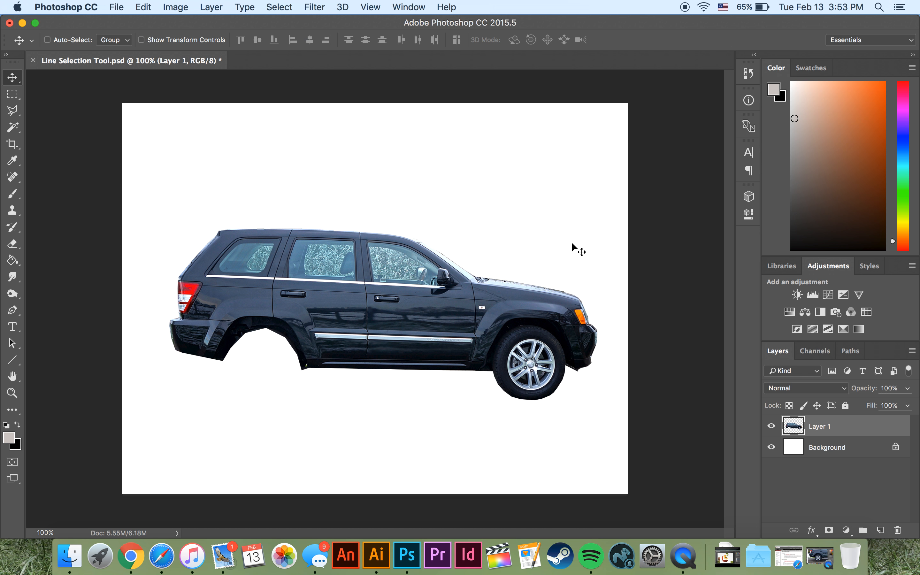